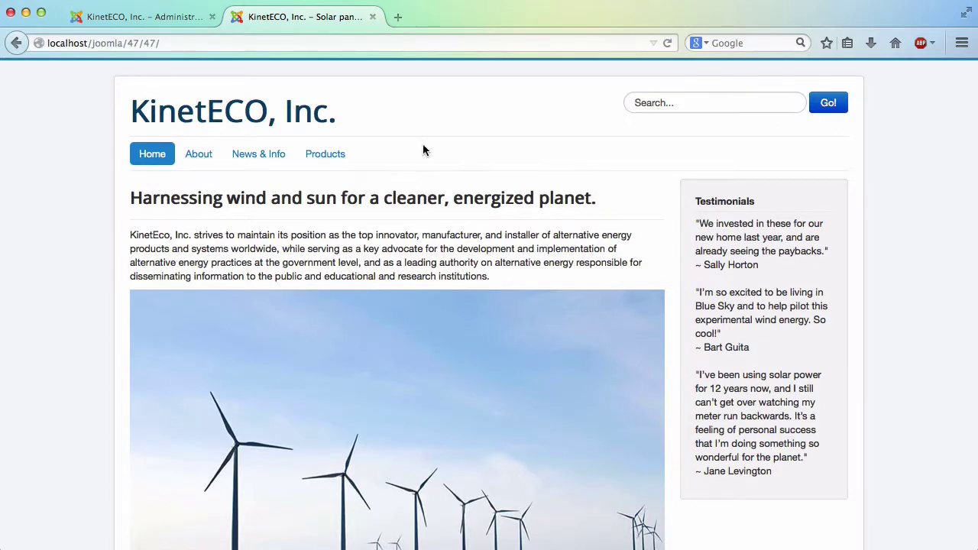
Switch to the administrator tab and bring up the Components menu's Contacts submenu.
{"action": "left_click", "coordinate": [141, 18]}
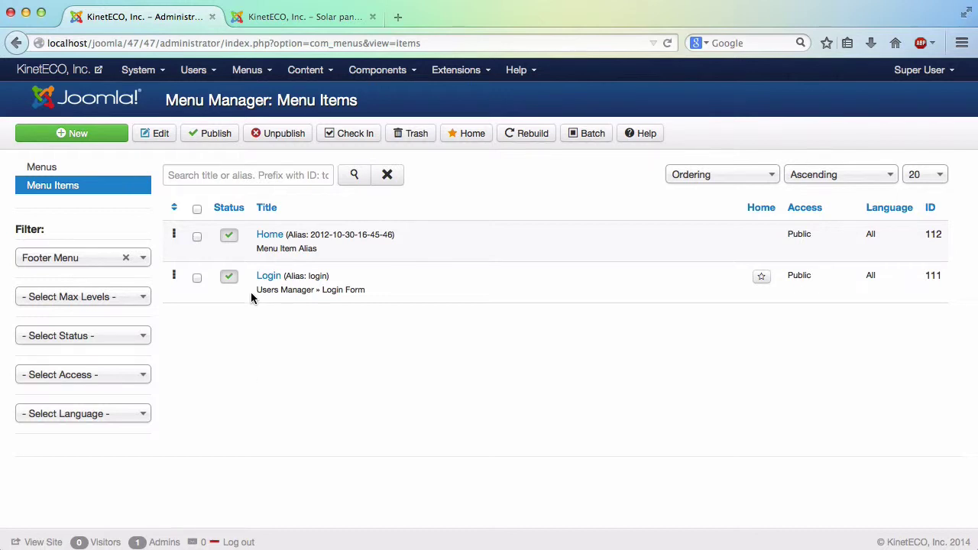
{"action": "left_click", "coordinate": [374, 73]}
{"action": "mouse_move", "coordinate": [376, 113]}
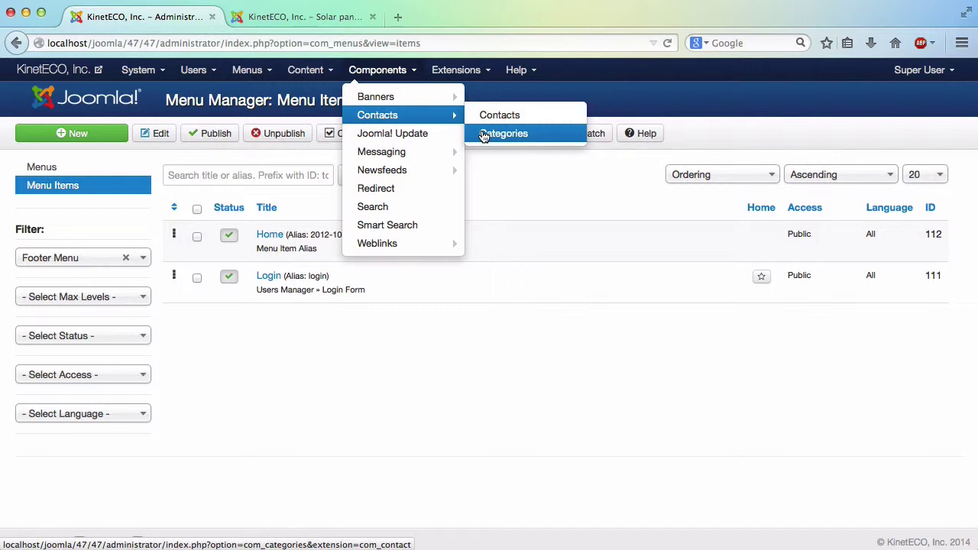
Go to Contacts > Categories and start a new contacts category, cancelling once and restarting.
{"action": "left_click", "coordinate": [483, 134]}
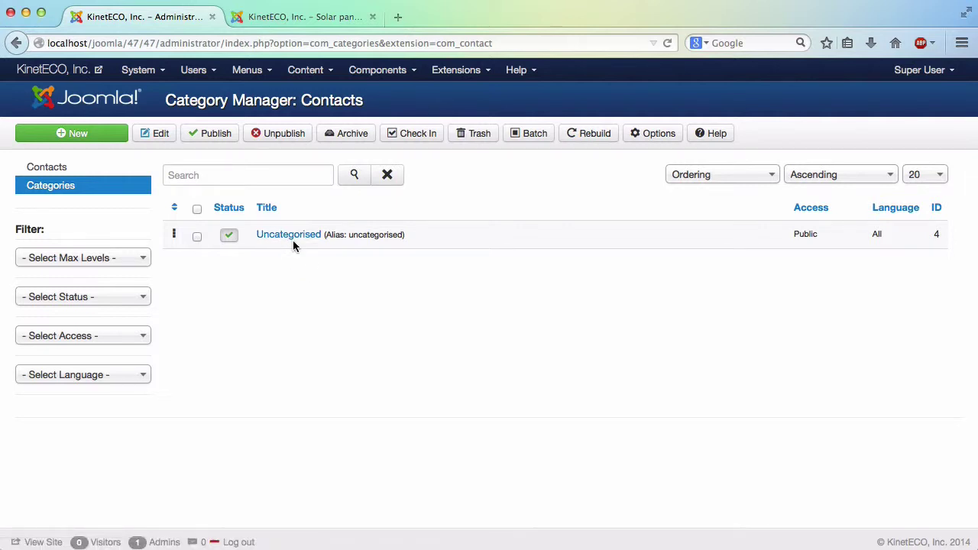
{"action": "left_click", "coordinate": [102, 139]}
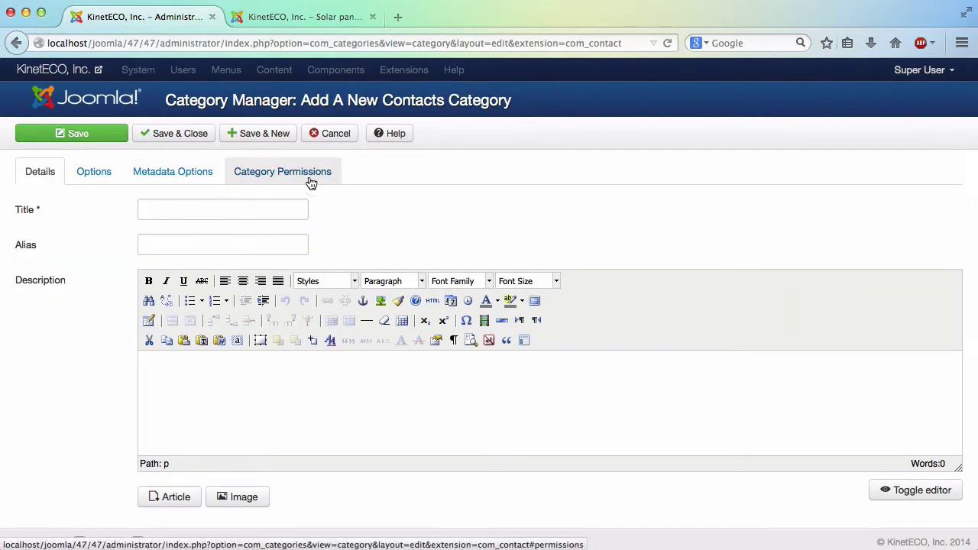
{"action": "left_click", "coordinate": [333, 133]}
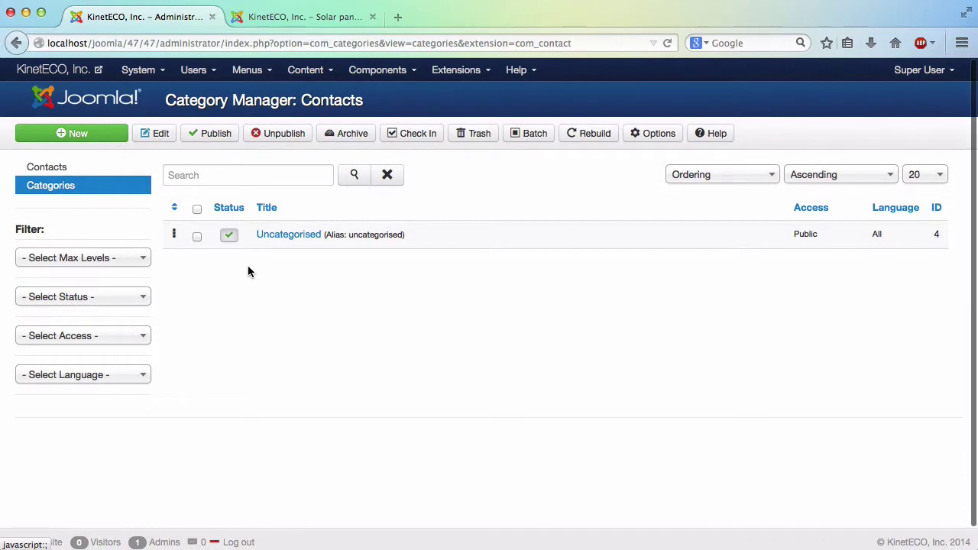
{"action": "left_click", "coordinate": [73, 133]}
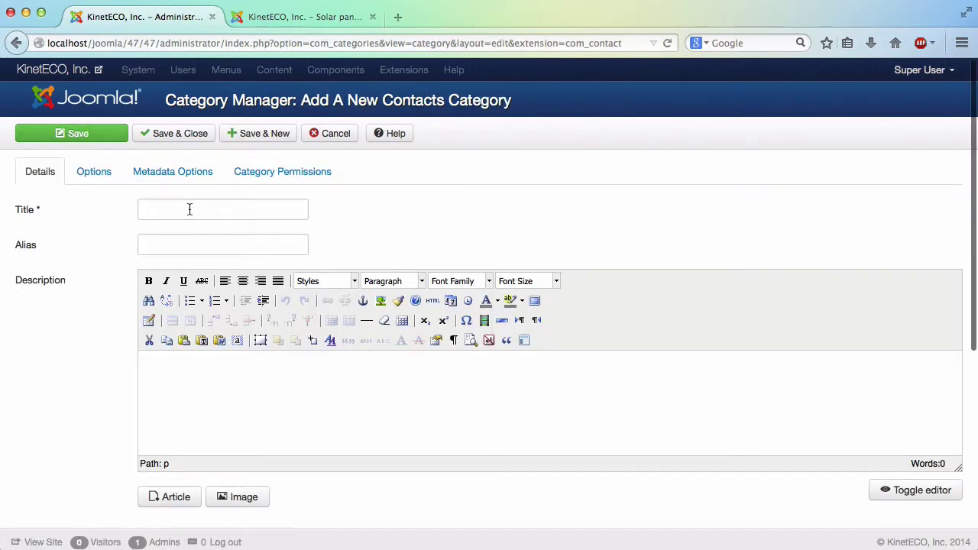
Title the category 'The Management', save it and return to the category list.
{"action": "left_click", "coordinate": [189, 208]}
{"action": "type", "text": "The"}
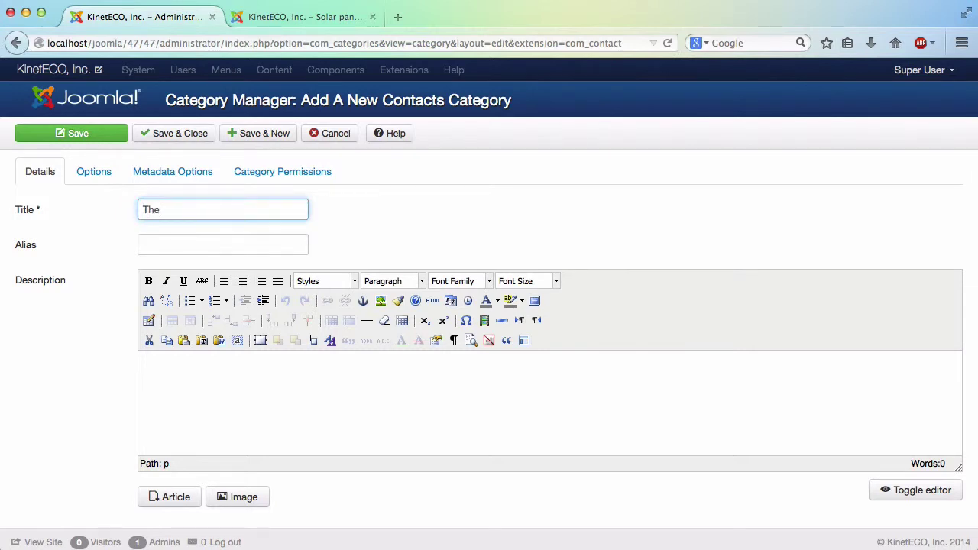
{"action": "type", "text": " Management"}
{"action": "left_click", "coordinate": [45, 134]}
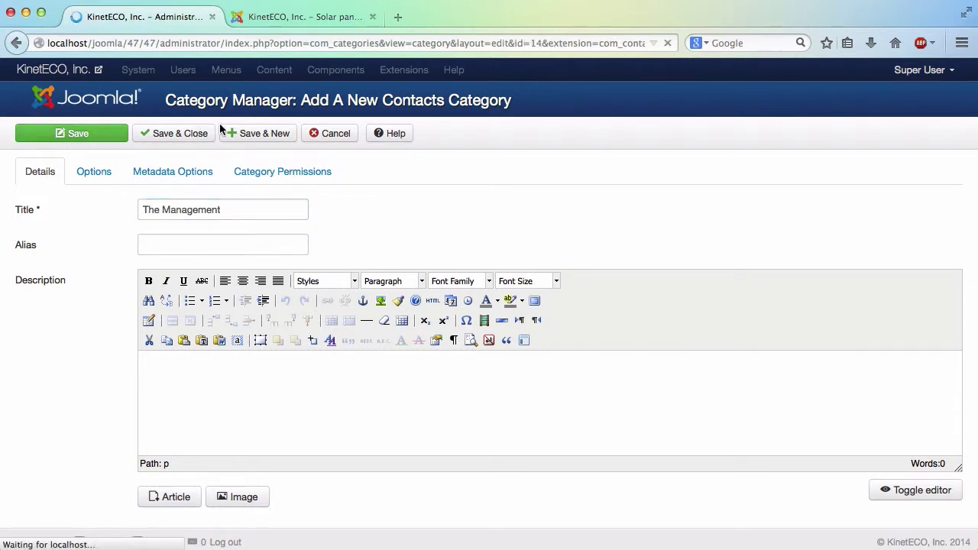
{"action": "left_click", "coordinate": [185, 134]}
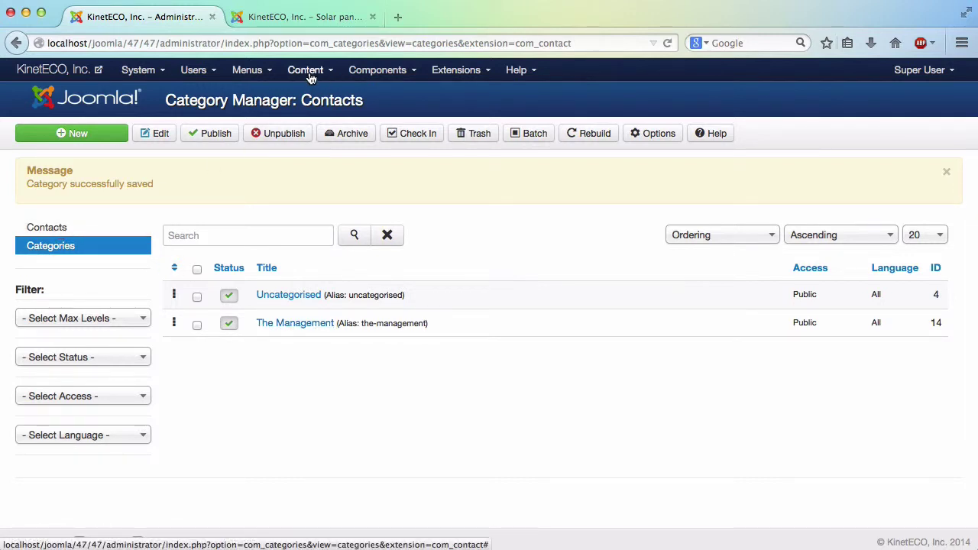
Go to the Contacts list and start a new contact with the cursor in Name.
{"action": "left_click", "coordinate": [378, 69]}
{"action": "mouse_move", "coordinate": [414, 115]}
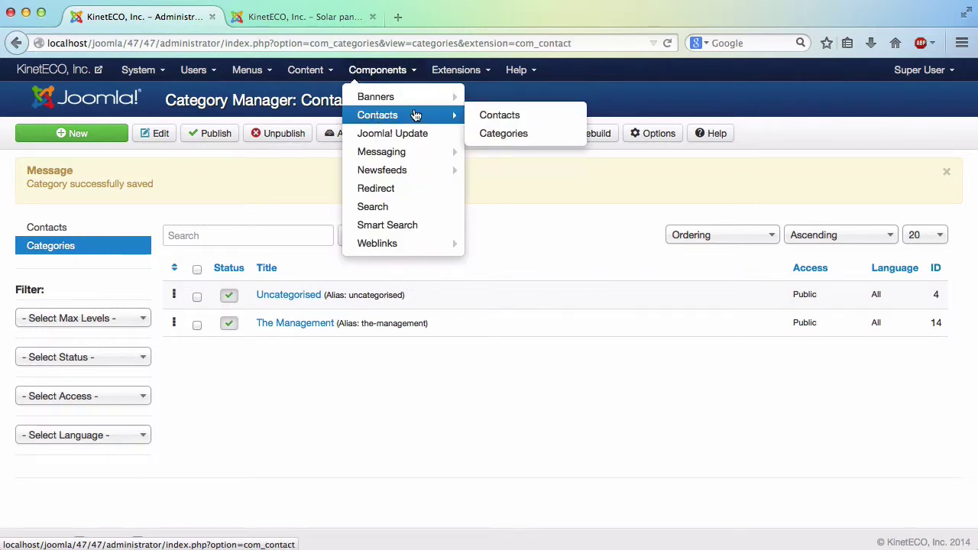
{"action": "left_click", "coordinate": [149, 305]}
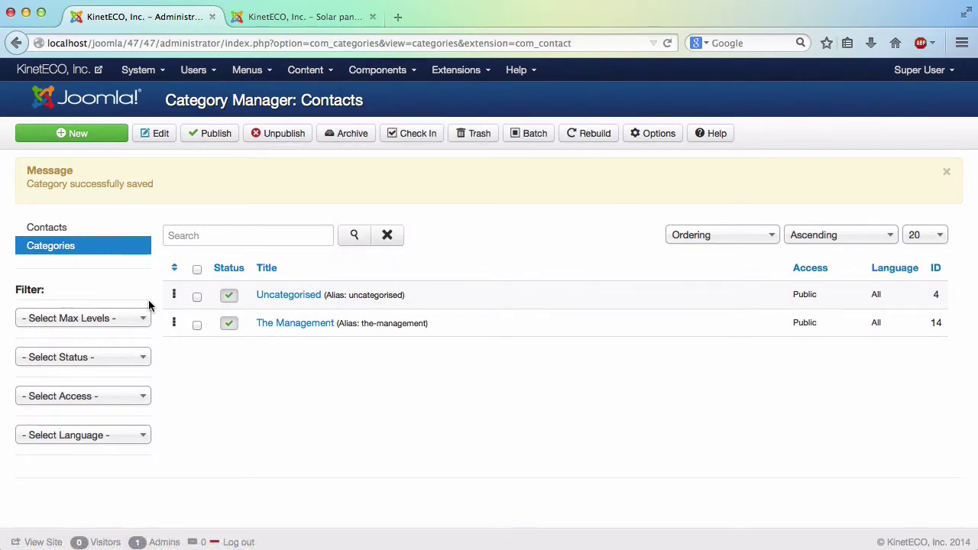
{"action": "left_click", "coordinate": [46, 227]}
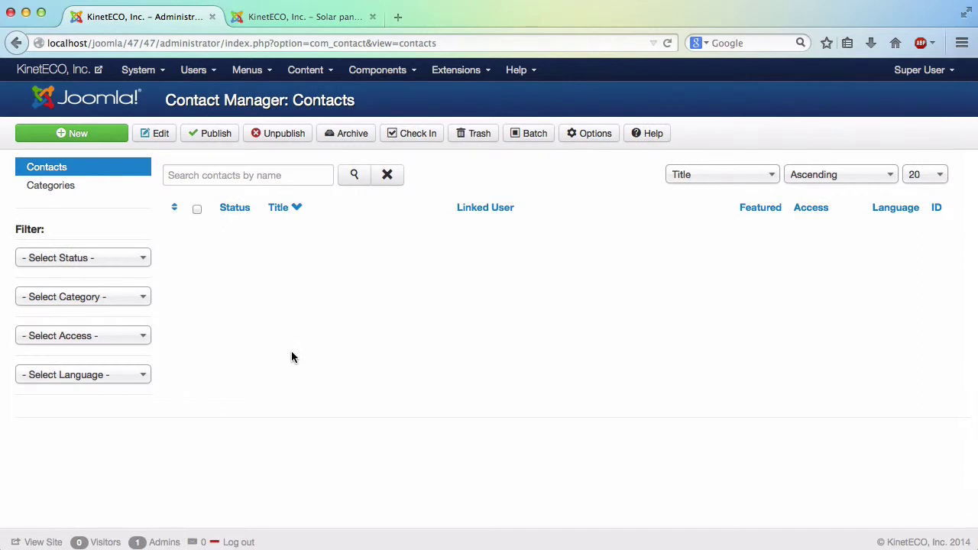
{"action": "left_click", "coordinate": [93, 138]}
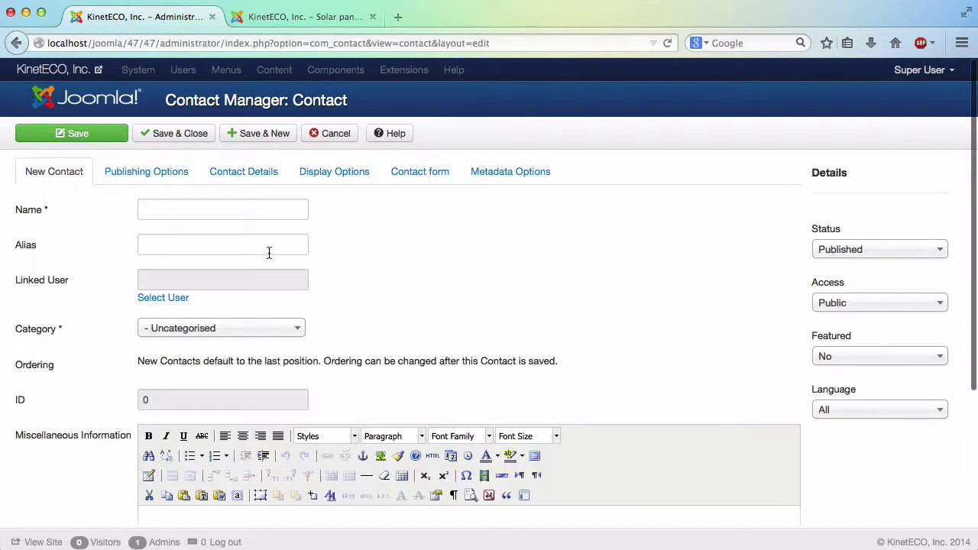
{"action": "left_click", "coordinate": [280, 215]}
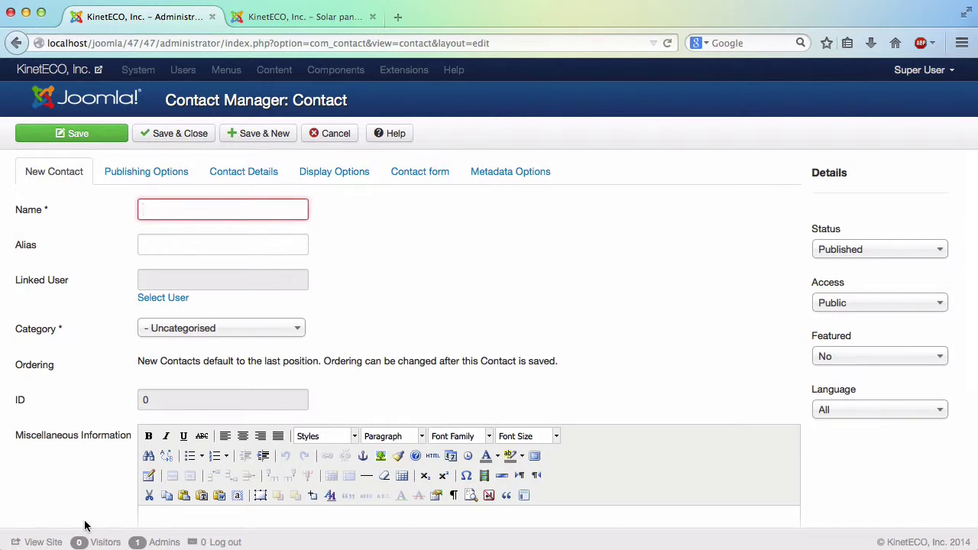
Open company address.txt in TextEdit as a narrow window beside the browser.
{"action": "left_click", "coordinate": [34, 545]}
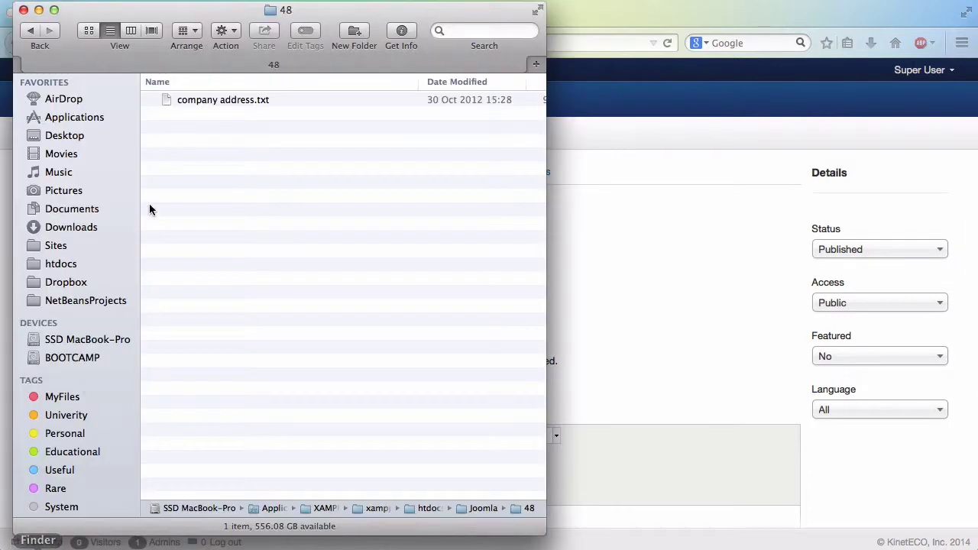
{"action": "double_click", "coordinate": [221, 102]}
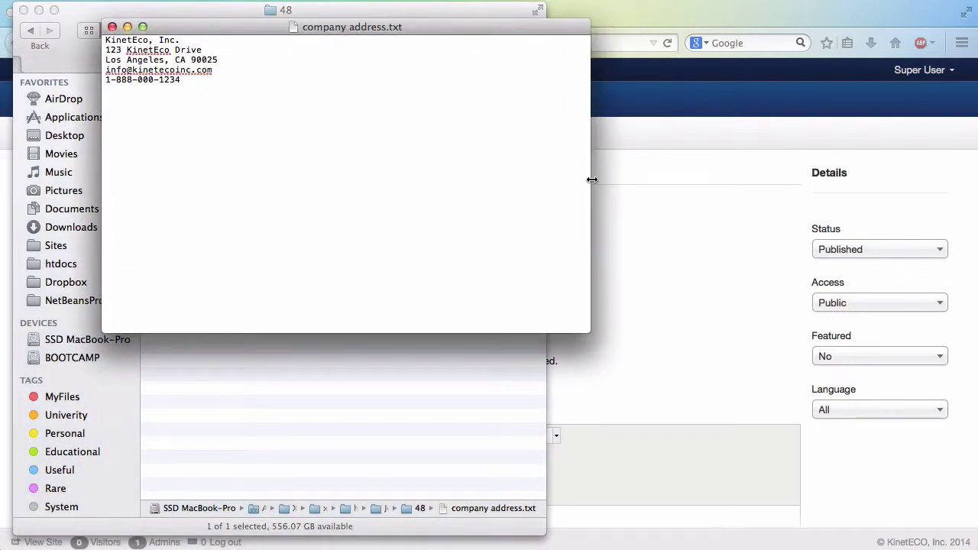
{"action": "left_click_drag", "start_coordinate": [590, 177], "coordinate": [283, 158]}
{"action": "left_click_drag", "start_coordinate": [214, 29], "coordinate": [719, 49]}
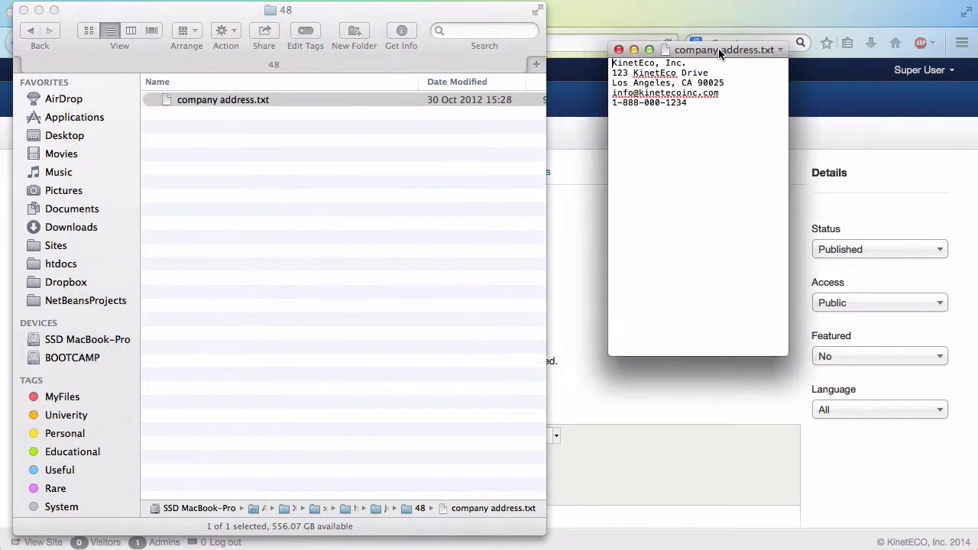
Select the first line, 'KinetEco, Inc.', in the address notes.
{"action": "left_click", "coordinate": [594, 245]}
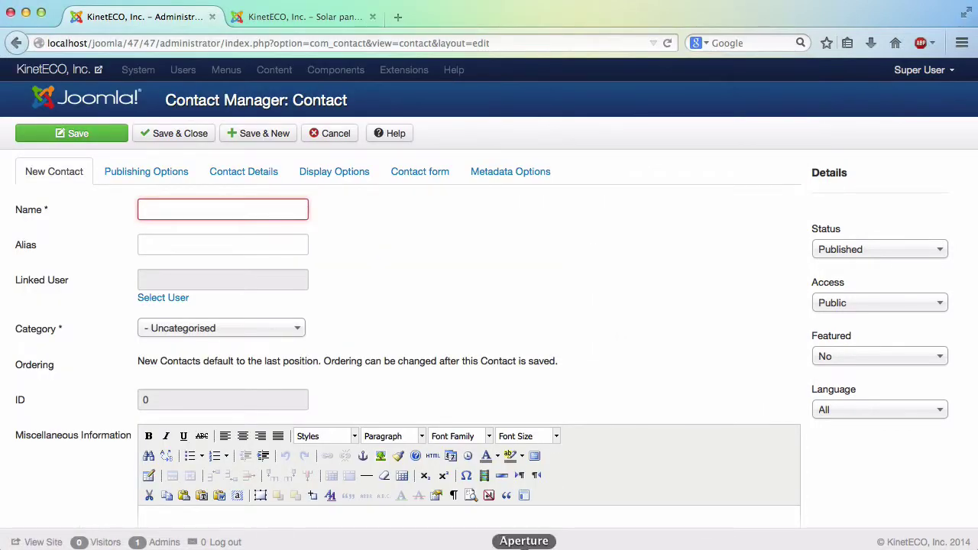
{"action": "left_click", "coordinate": [941, 547]}
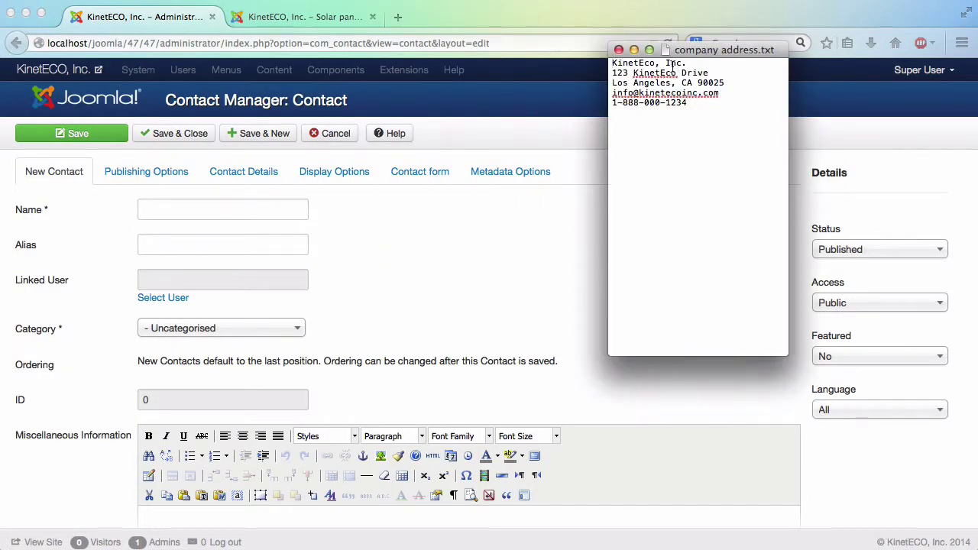
{"action": "triple_click", "coordinate": [670, 65]}
{"action": "key", "text": "super+c"}
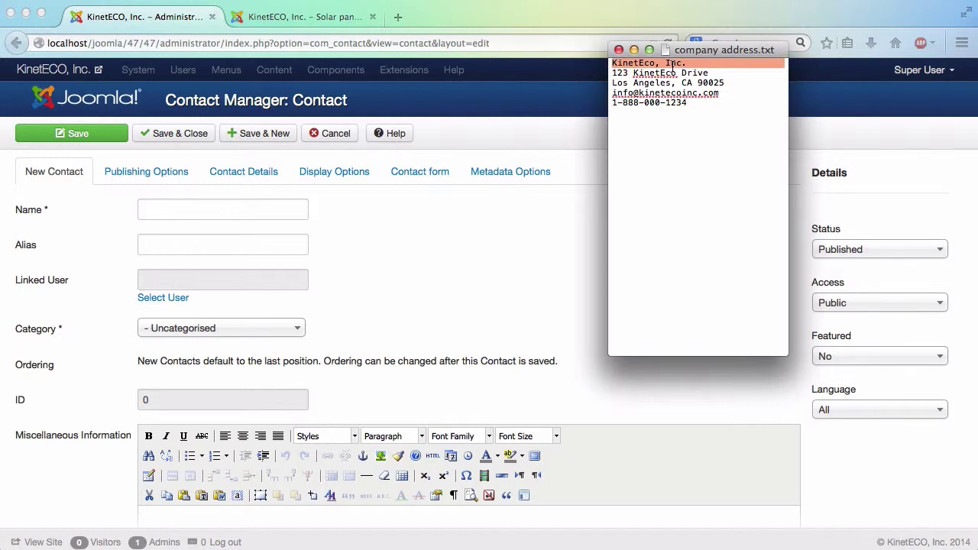
Paste 'KinetEco, Inc.' as the new contact's name.
{"action": "left_click", "coordinate": [266, 203]}
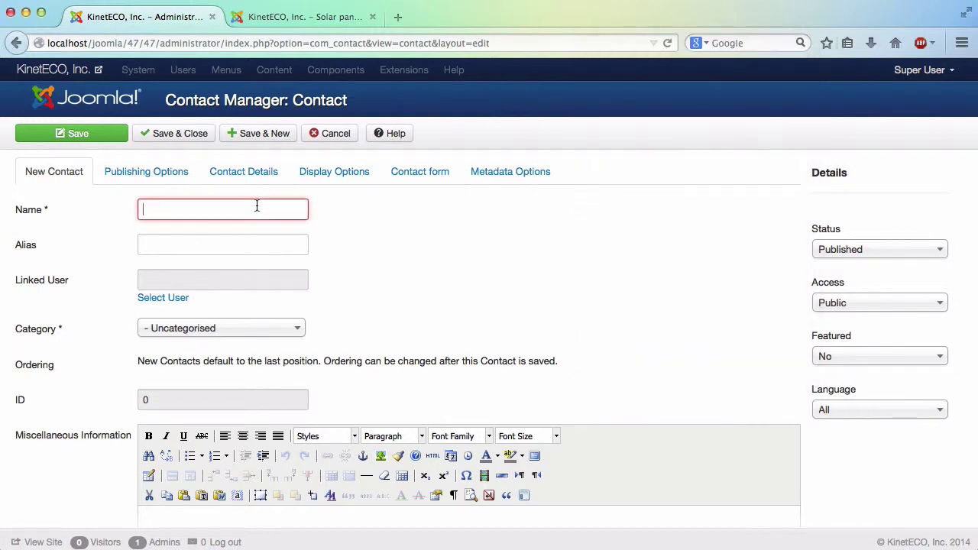
{"action": "key", "text": "super+v"}
{"action": "left_click", "coordinate": [366, 242]}
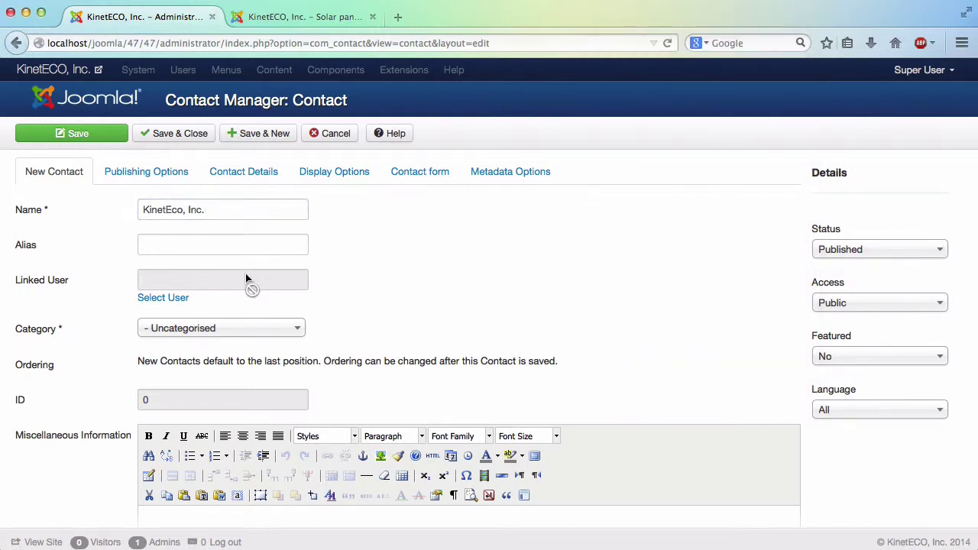
Set the contact's category to The Management and show the Contact Details fields.
{"action": "left_click", "coordinate": [258, 330]}
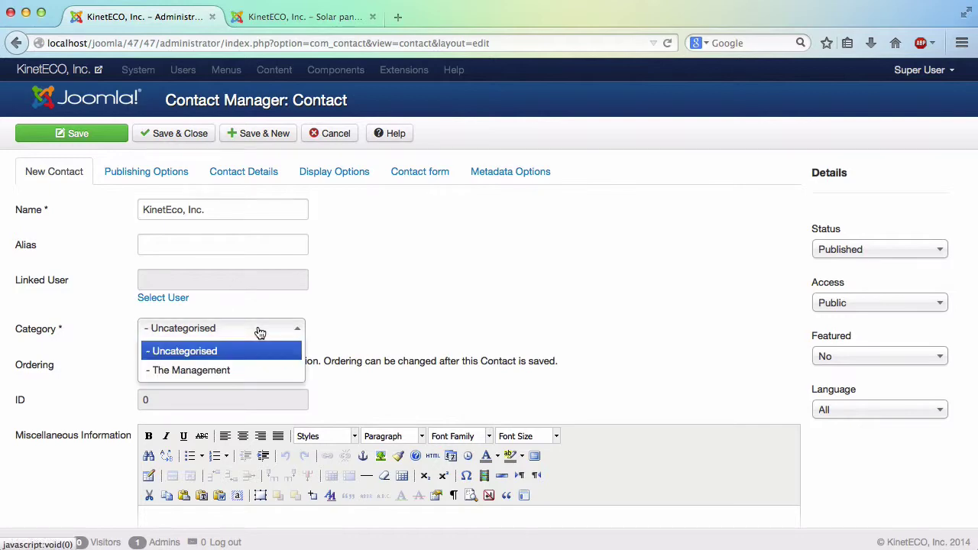
{"action": "left_click", "coordinate": [246, 372]}
{"action": "scroll", "coordinate": [401, 316], "scroll_direction": "down", "scroll_amount": 5}
{"action": "scroll", "coordinate": [401, 316], "scroll_direction": "up", "scroll_amount": 5}
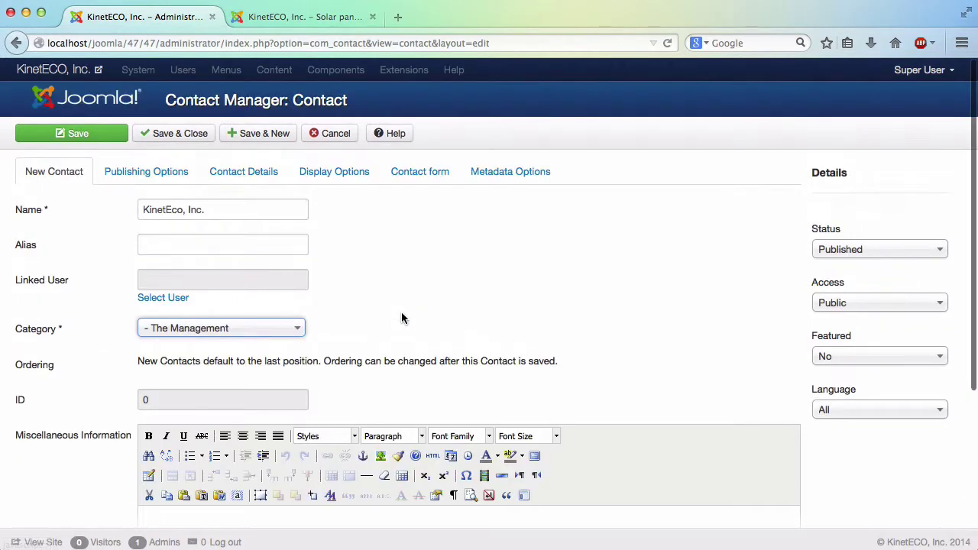
{"action": "left_click", "coordinate": [238, 181]}
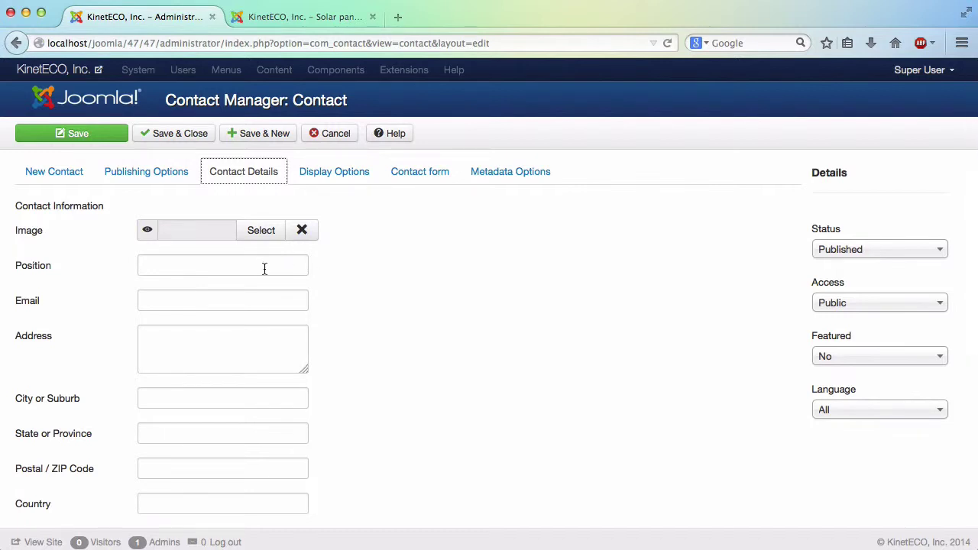
Copy the company's e-mail address from the notes into the contact's Email field.
{"action": "scroll", "coordinate": [263, 270], "scroll_direction": "down", "scroll_amount": 2}
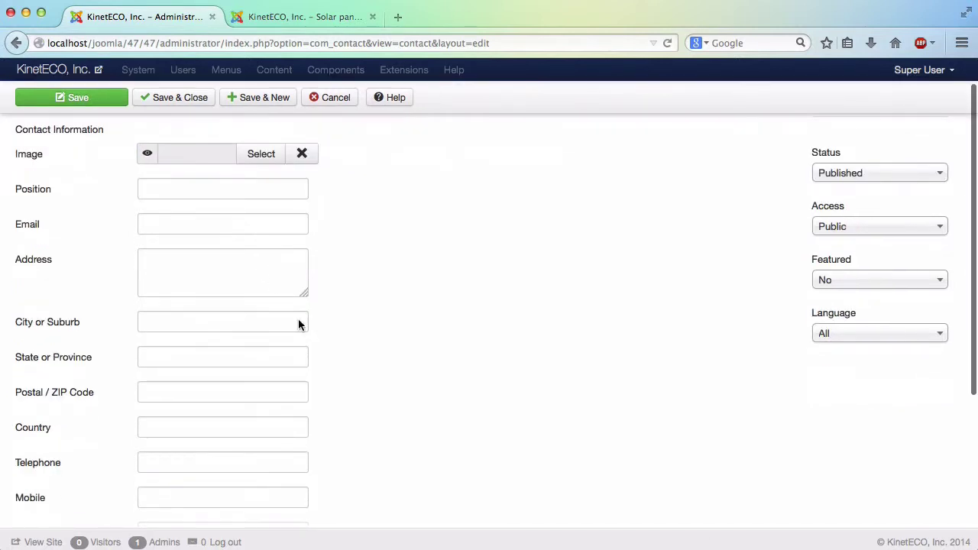
{"action": "scroll", "coordinate": [359, 382], "scroll_direction": "down", "scroll_amount": 5}
{"action": "scroll", "coordinate": [359, 382], "scroll_direction": "up", "scroll_amount": 5}
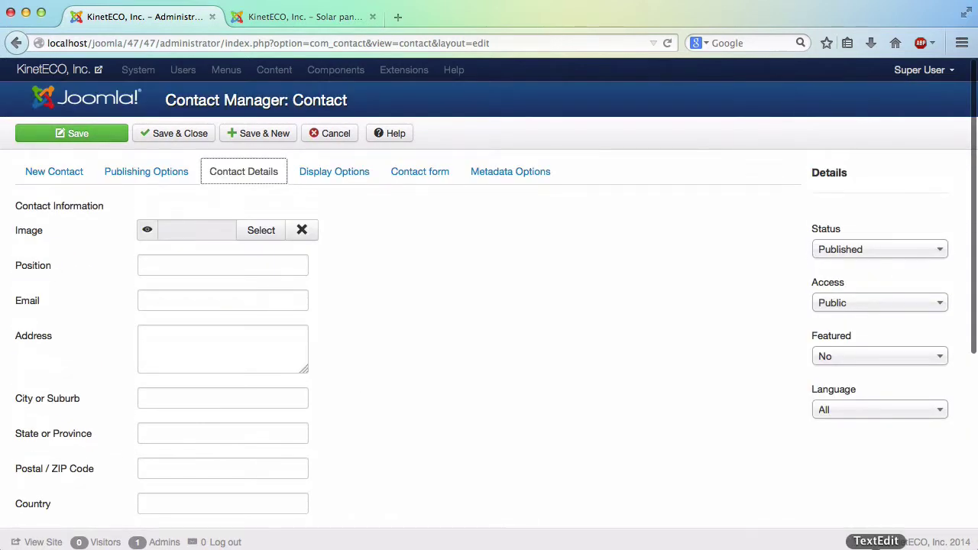
{"action": "left_click", "coordinate": [816, 546]}
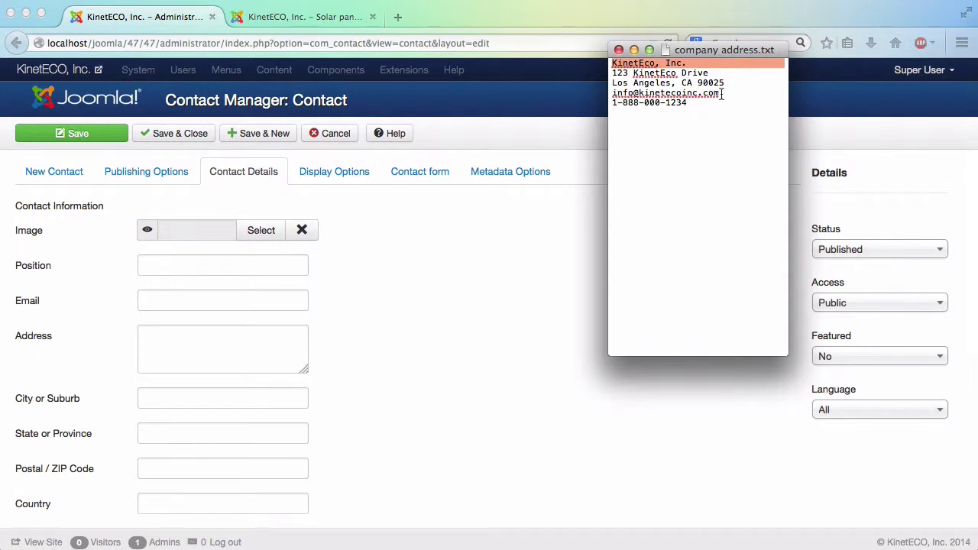
{"action": "left_click_drag", "start_coordinate": [719, 93], "coordinate": [613, 94]}
{"action": "key", "text": "super+c"}
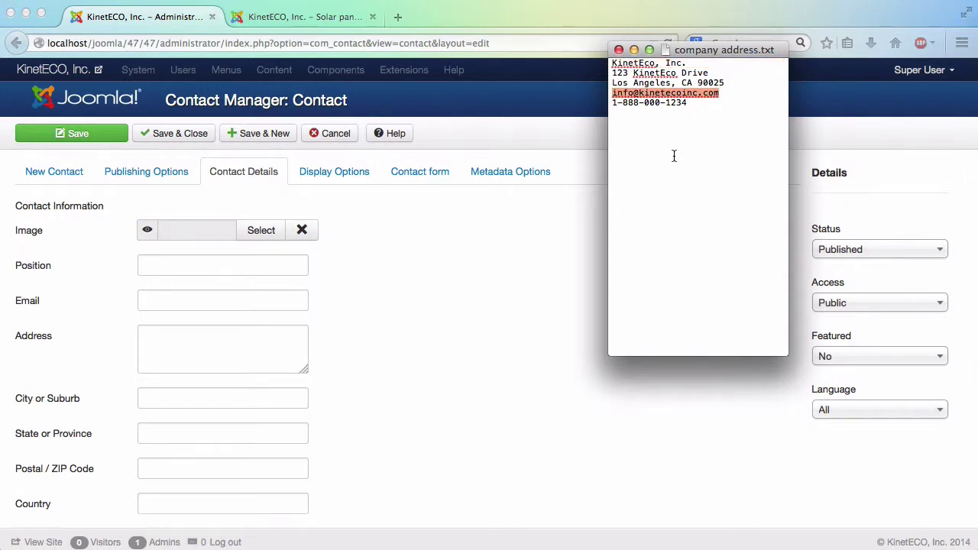
{"action": "left_click", "coordinate": [195, 299]}
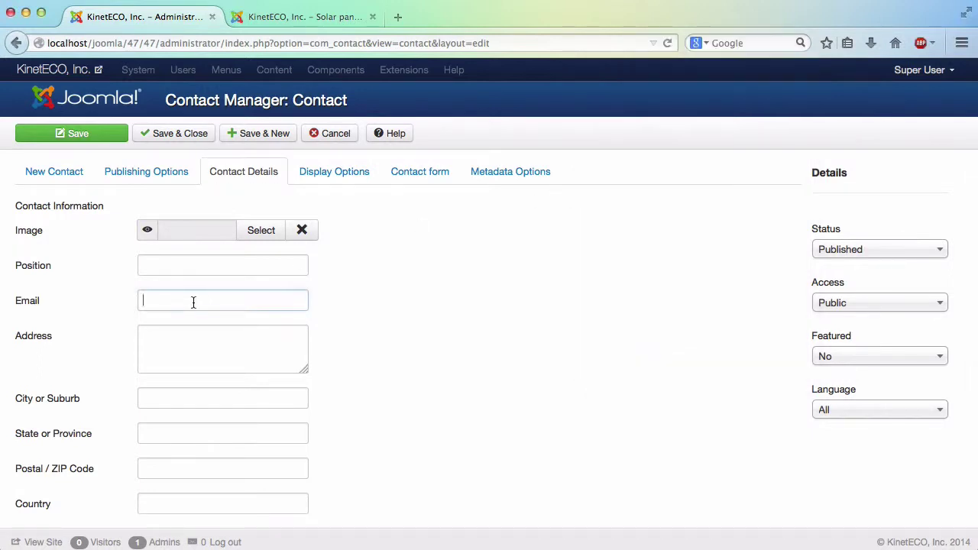
{"action": "key", "text": "super+v"}
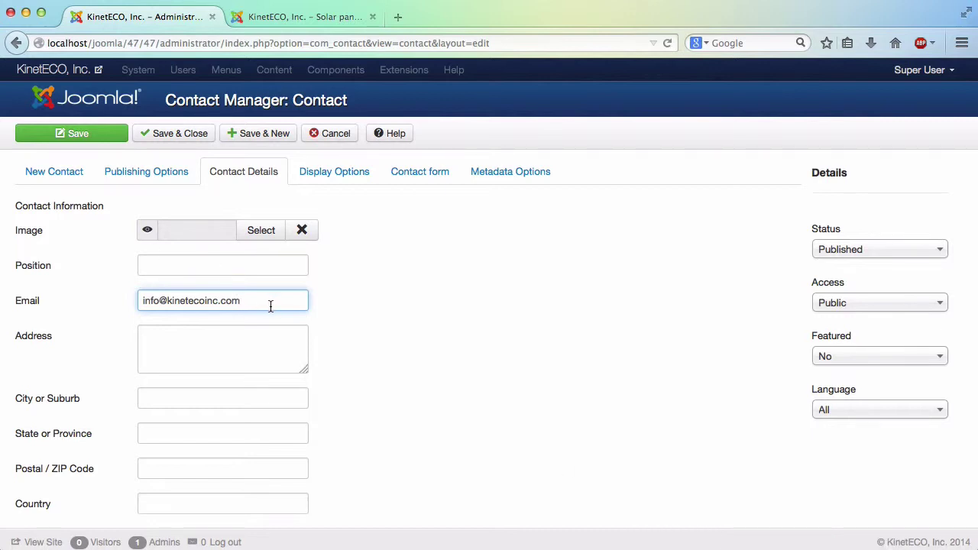
{"action": "triple_click", "coordinate": [146, 308]}
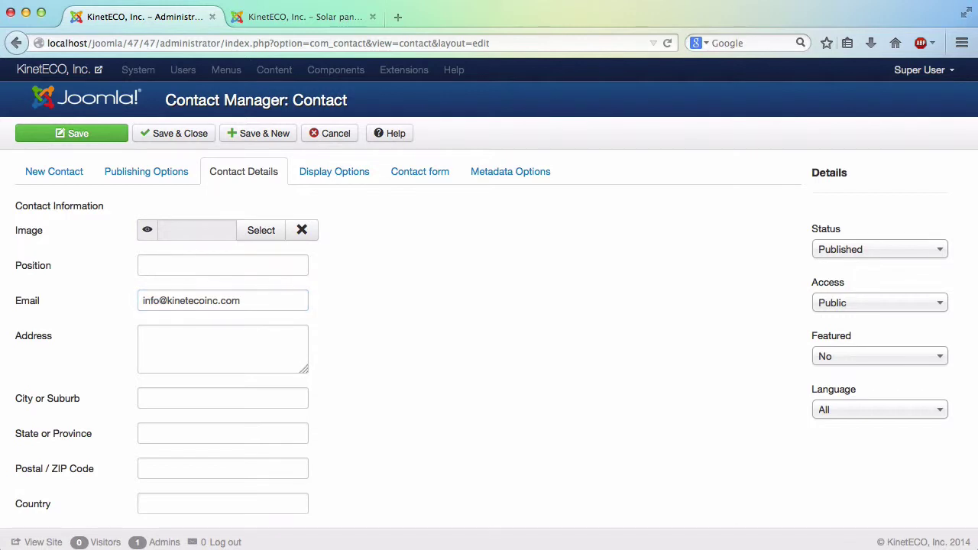
{"action": "key", "text": "super+Tab"}
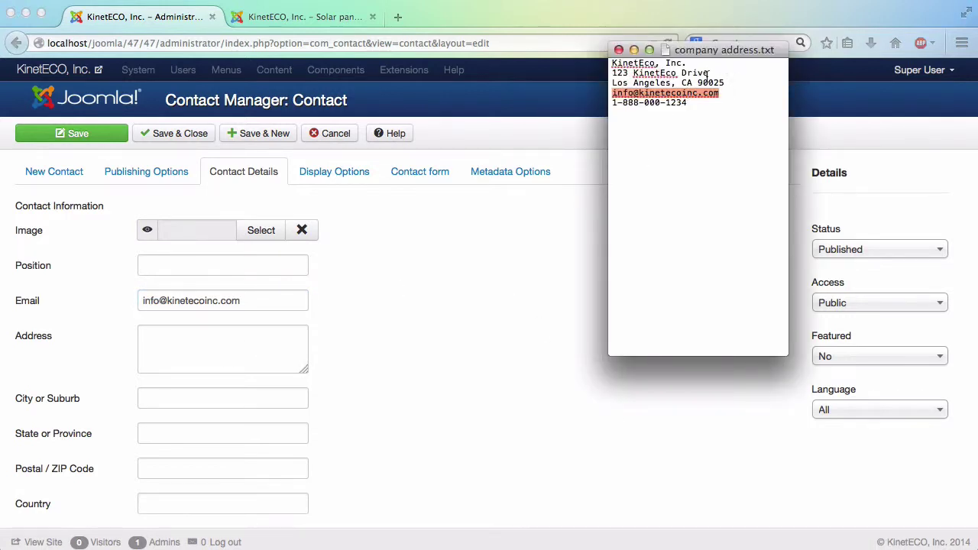
Fill in the contact's street address and city from the address notes.
{"action": "left_click_drag", "start_coordinate": [708, 74], "coordinate": [607, 75]}
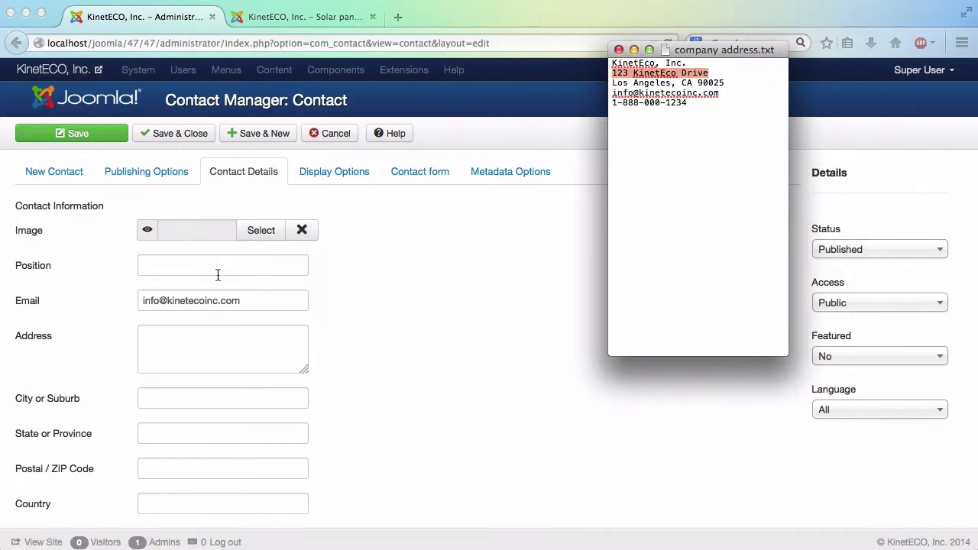
{"action": "left_click", "coordinate": [212, 346]}
{"action": "left_click", "coordinate": [251, 356]}
{"action": "type", "text": "123 KinetEco Drive"}
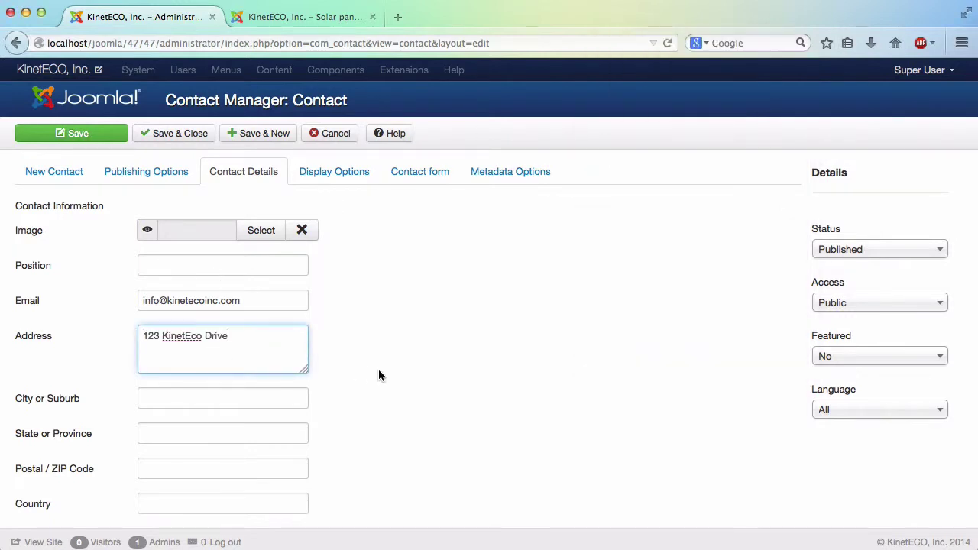
{"action": "scroll", "coordinate": [378, 369], "scroll_direction": "down", "scroll_amount": 3}
{"action": "left_click", "coordinate": [876, 547]}
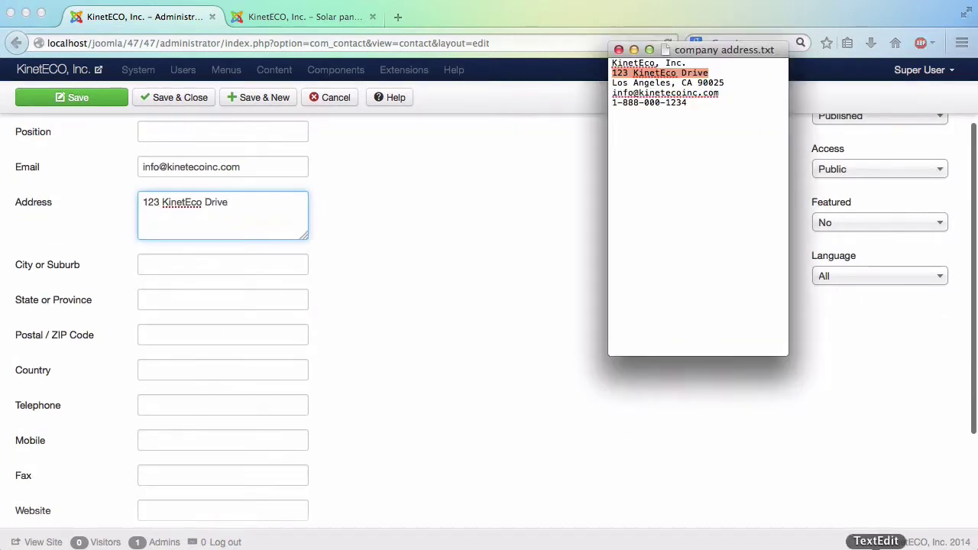
{"action": "left_click", "coordinate": [236, 263]}
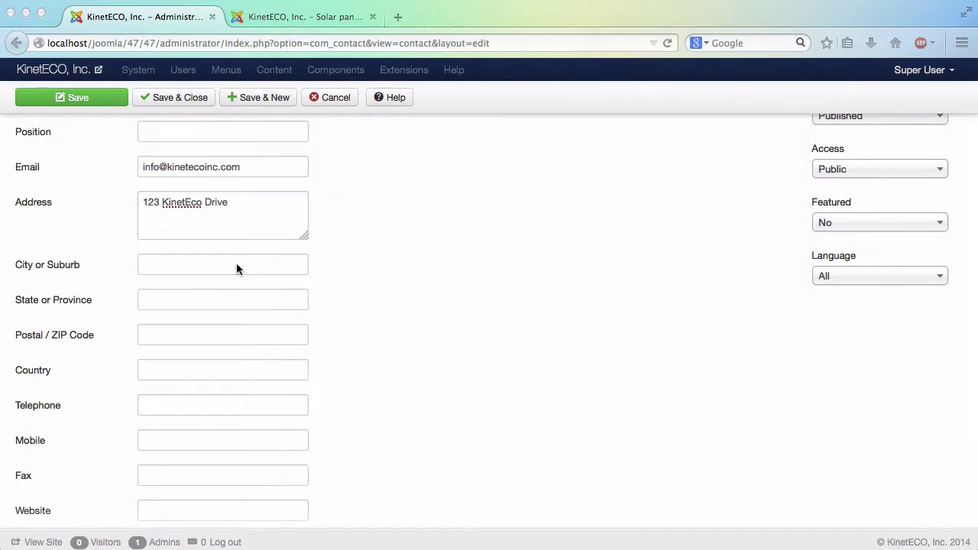
{"action": "left_click", "coordinate": [224, 264]}
{"action": "type", "text": "Los Angeles"}
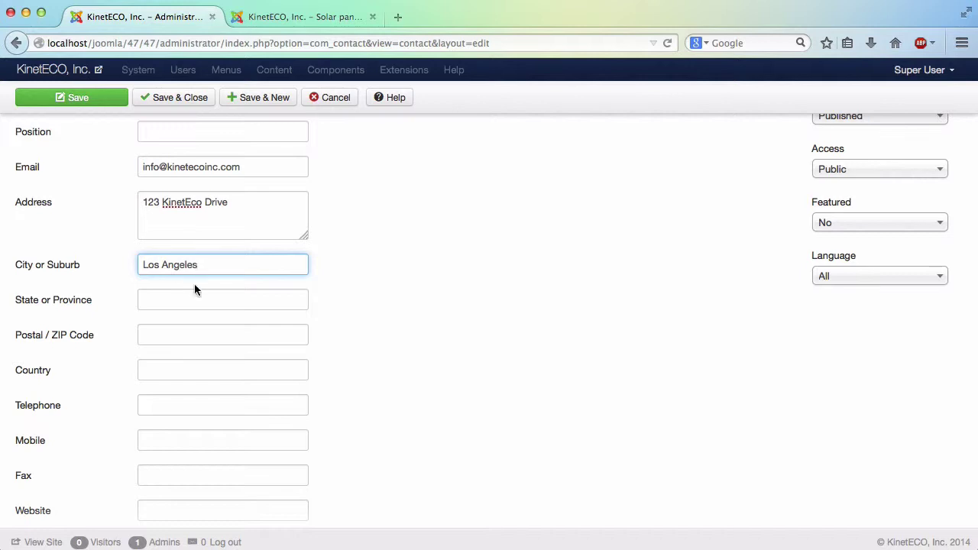
Enter the contact's state and ZIP code taken from the address notes.
{"action": "left_click", "coordinate": [201, 299]}
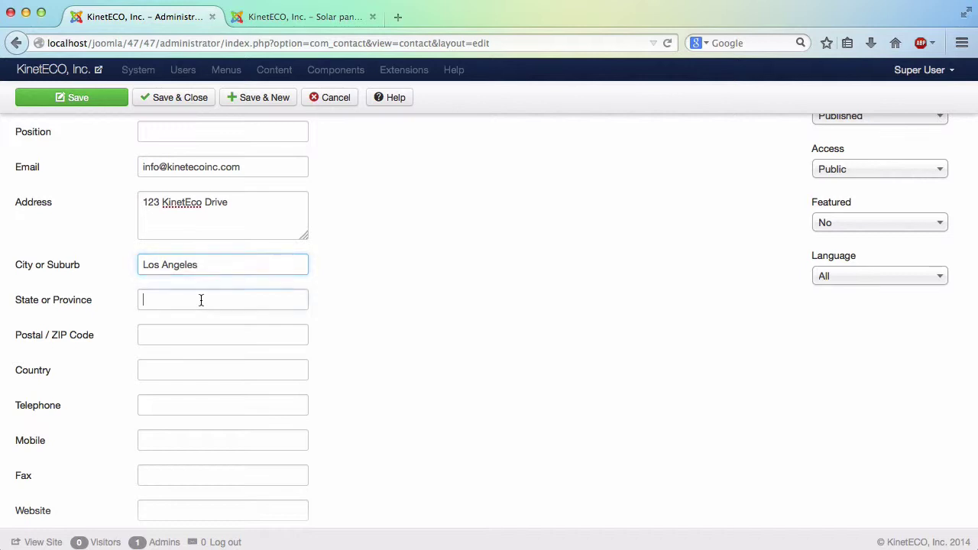
{"action": "type", "text": "CA"}
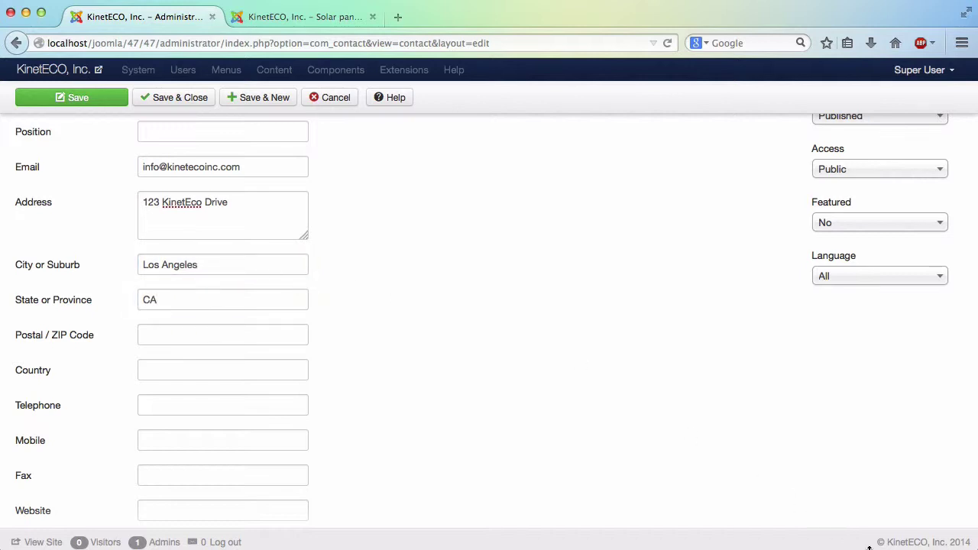
{"action": "left_click", "coordinate": [938, 544]}
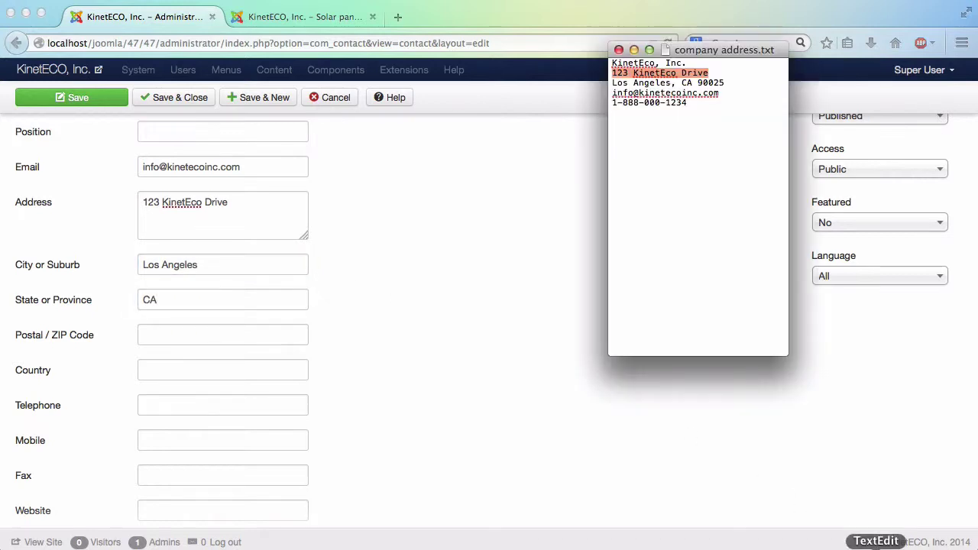
{"action": "double_click", "coordinate": [708, 82]}
{"action": "key", "text": "ctrl+space"}
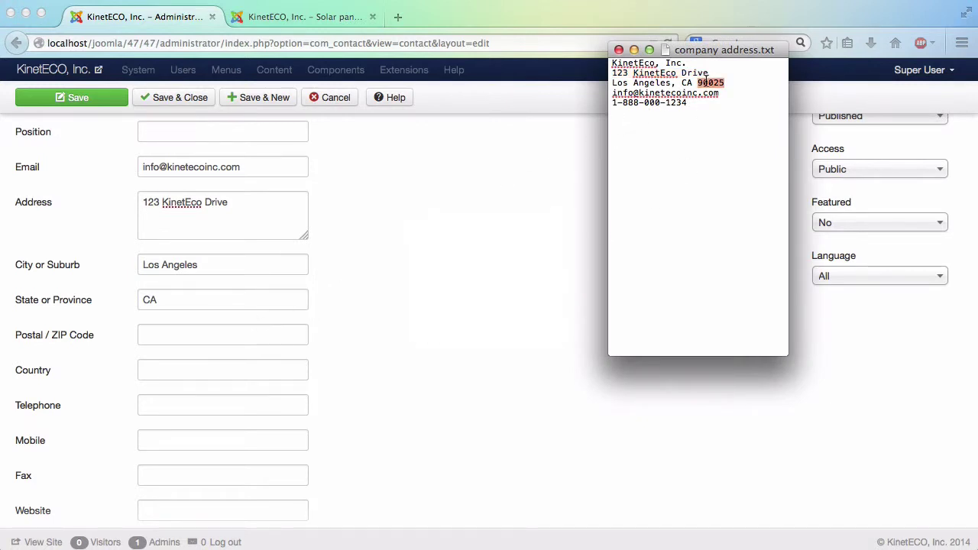
{"action": "left_click", "coordinate": [261, 335]}
{"action": "left_click", "coordinate": [262, 335]}
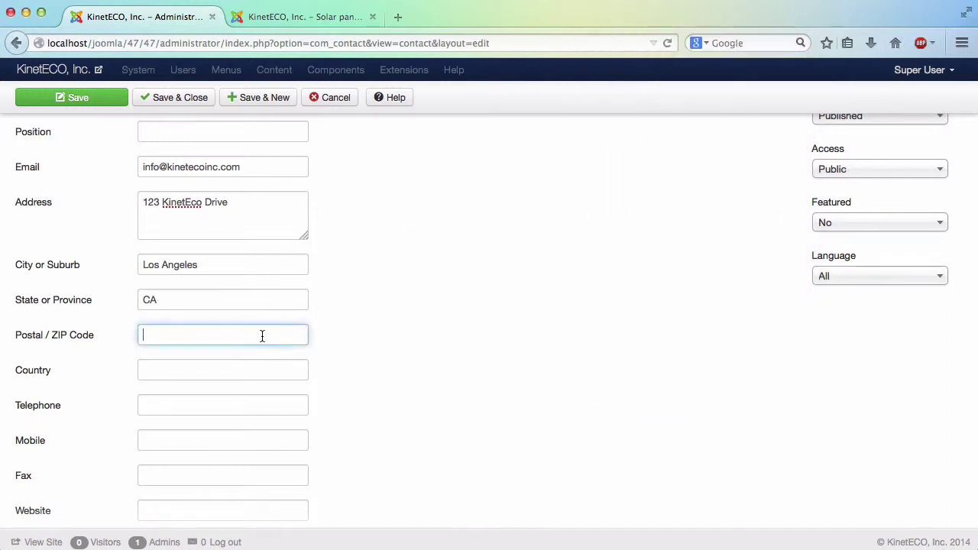
{"action": "type", "text": "90025"}
Set the contact's country to USA.
{"action": "scroll", "coordinate": [406, 364], "scroll_direction": "down", "scroll_amount": 2}
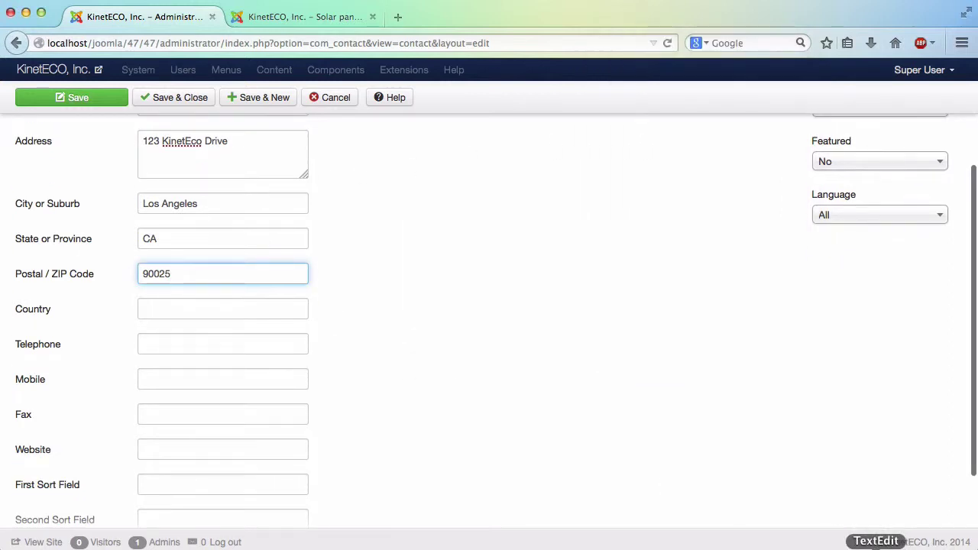
{"action": "left_click", "coordinate": [876, 544]}
{"action": "left_click", "coordinate": [191, 308]}
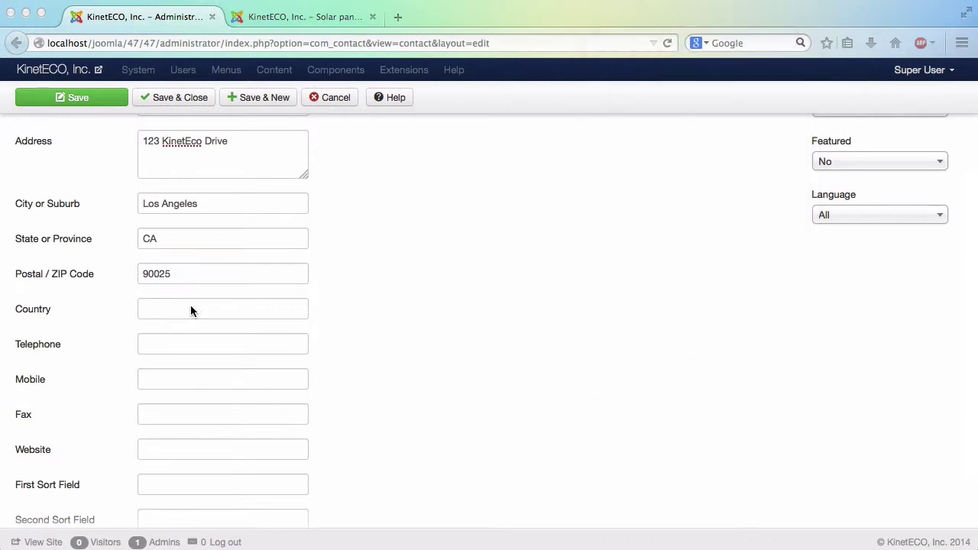
{"action": "left_click", "coordinate": [191, 308]}
{"action": "type", "text": "USA"}
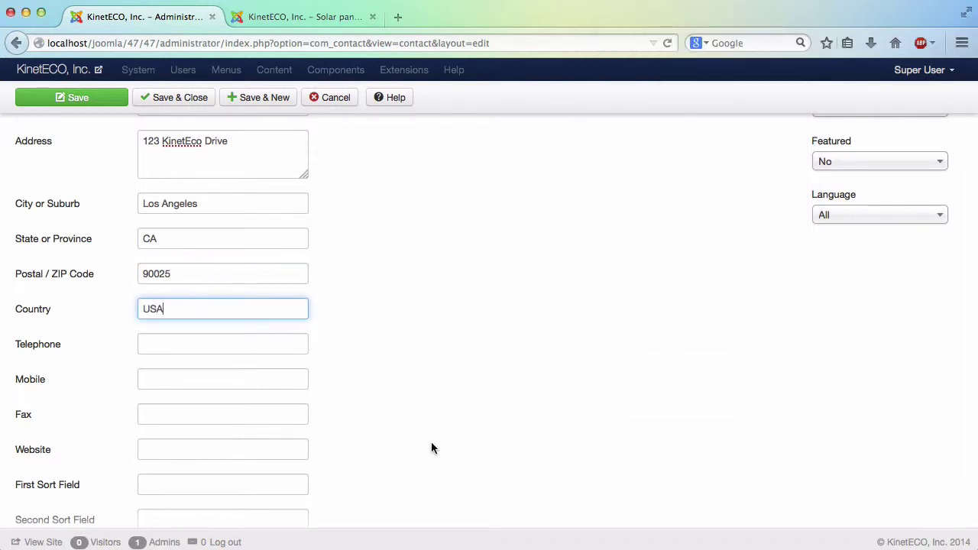
Copy the company telephone number from the notes into the Telephone field.
{"action": "left_click", "coordinate": [876, 544]}
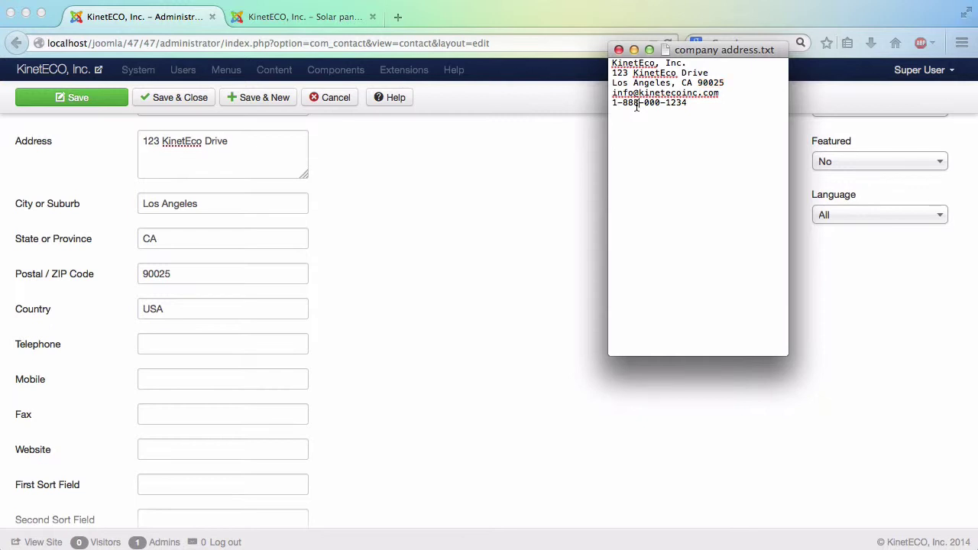
{"action": "triple_click", "coordinate": [635, 103]}
{"action": "key", "text": "super+c"}
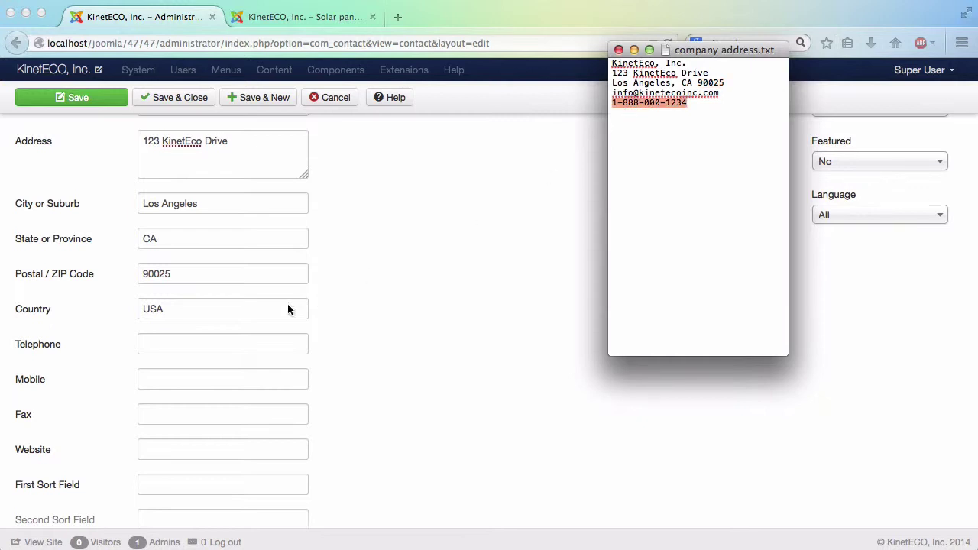
{"action": "left_click", "coordinate": [240, 344]}
{"action": "key", "text": "super+v"}
{"action": "scroll", "coordinate": [374, 364], "scroll_direction": "down", "scroll_amount": 3}
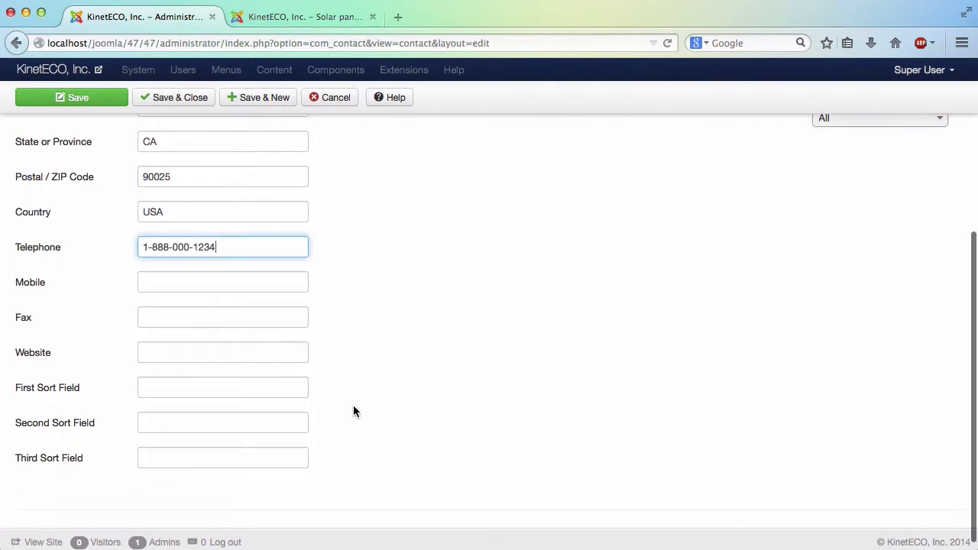
{"action": "scroll", "coordinate": [353, 411], "scroll_direction": "up", "scroll_amount": 5}
{"action": "scroll", "coordinate": [353, 411], "scroll_direction": "up", "scroll_amount": 4}
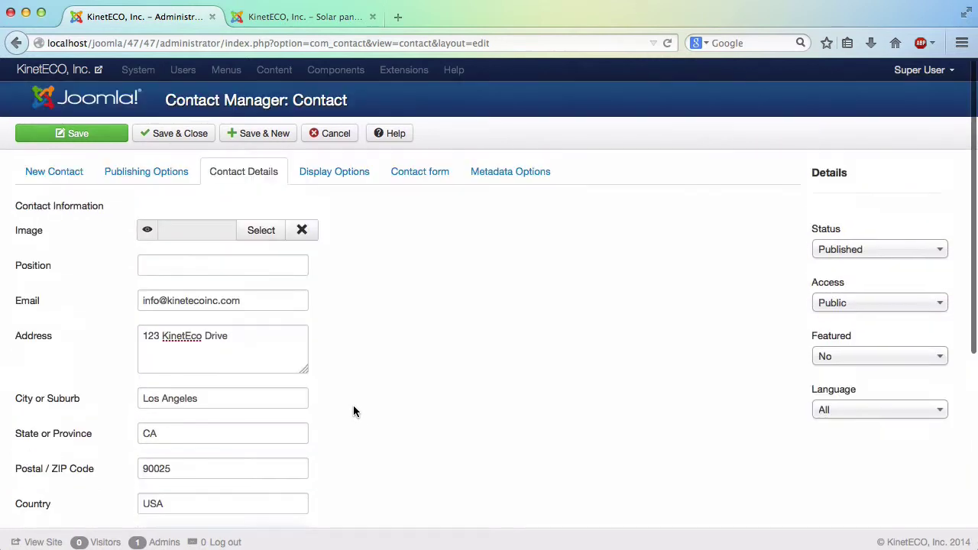
Save and close the KinetEco, Inc. contact, reload the public site, then return to admin.
{"action": "left_click", "coordinate": [158, 134]}
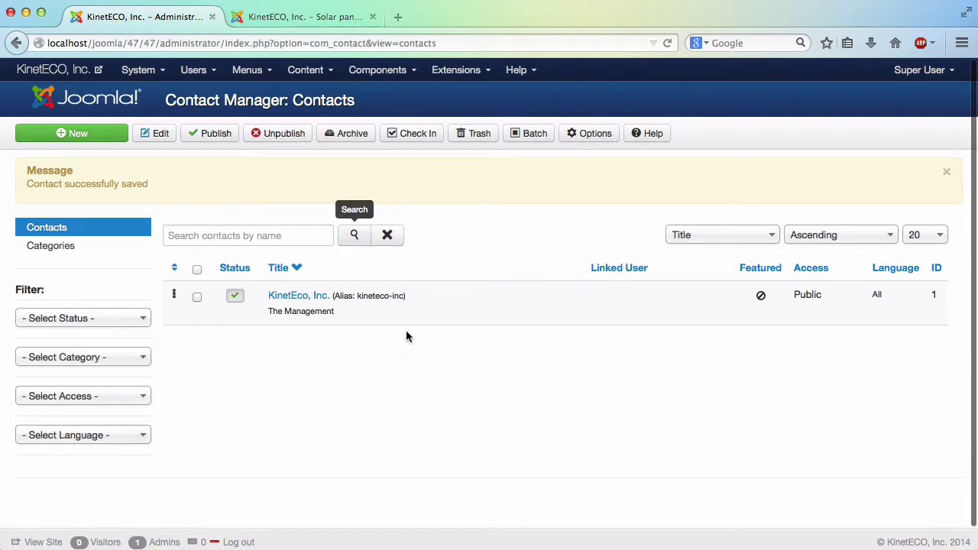
{"action": "left_click", "coordinate": [309, 16]}
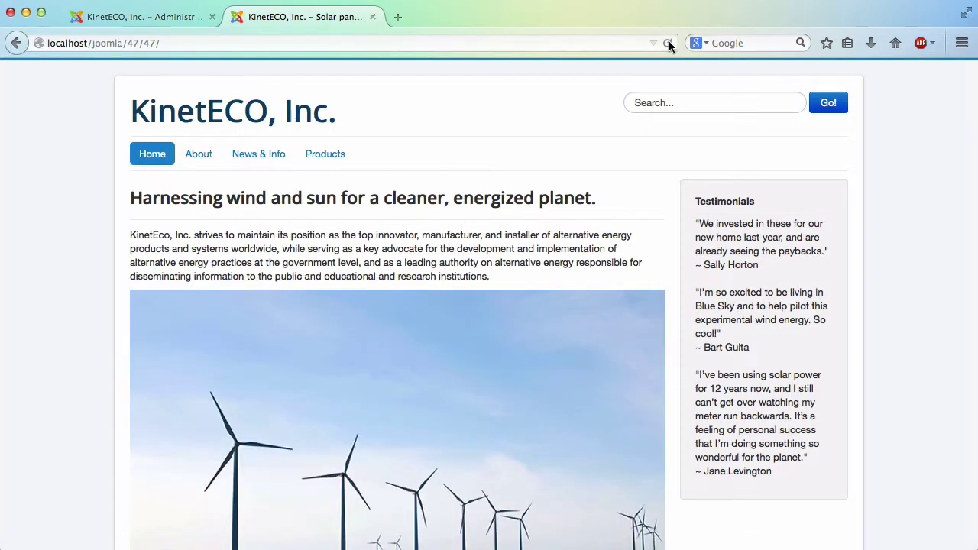
{"action": "left_click", "coordinate": [667, 44]}
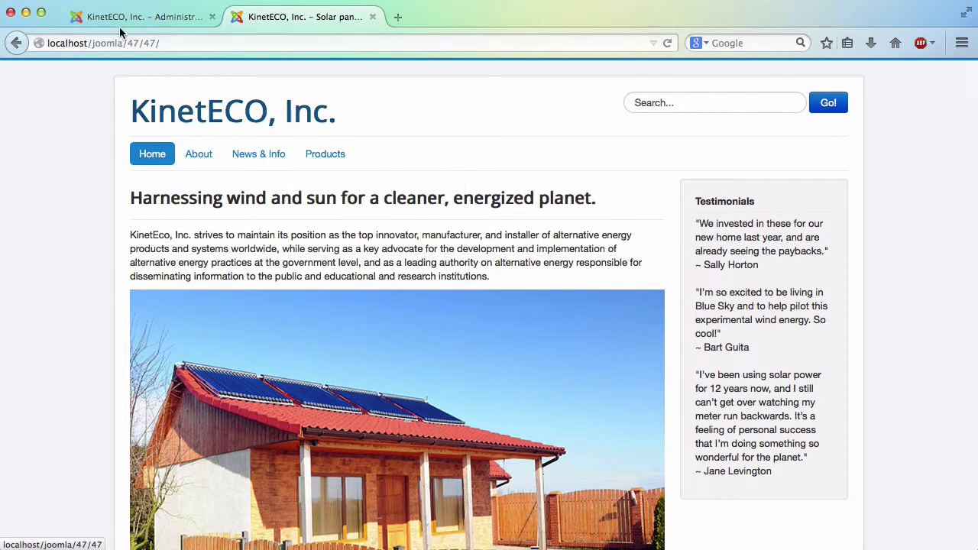
{"action": "left_click", "coordinate": [141, 17]}
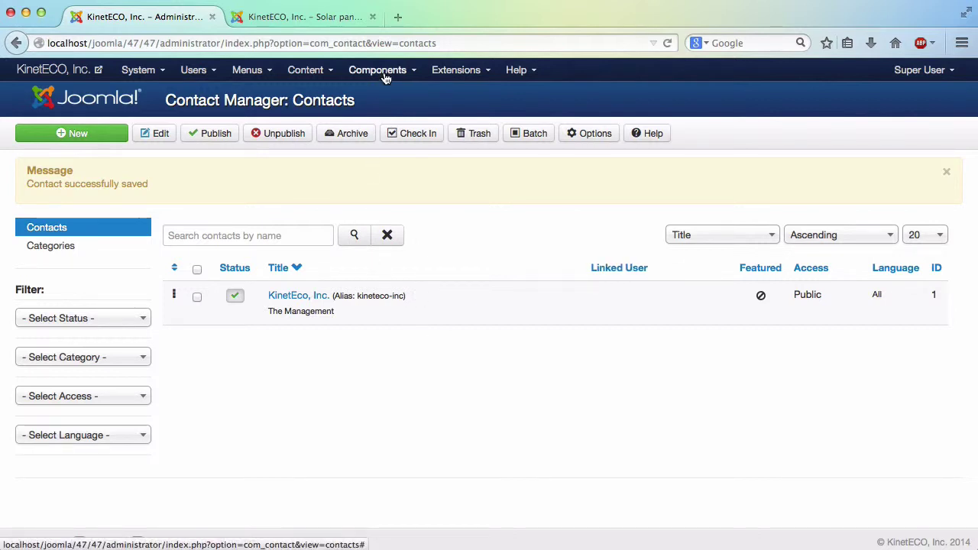
Open the Main Menu's list of menu items from the Menus menu.
{"action": "left_click", "coordinate": [294, 70]}
{"action": "mouse_move", "coordinate": [254, 70]}
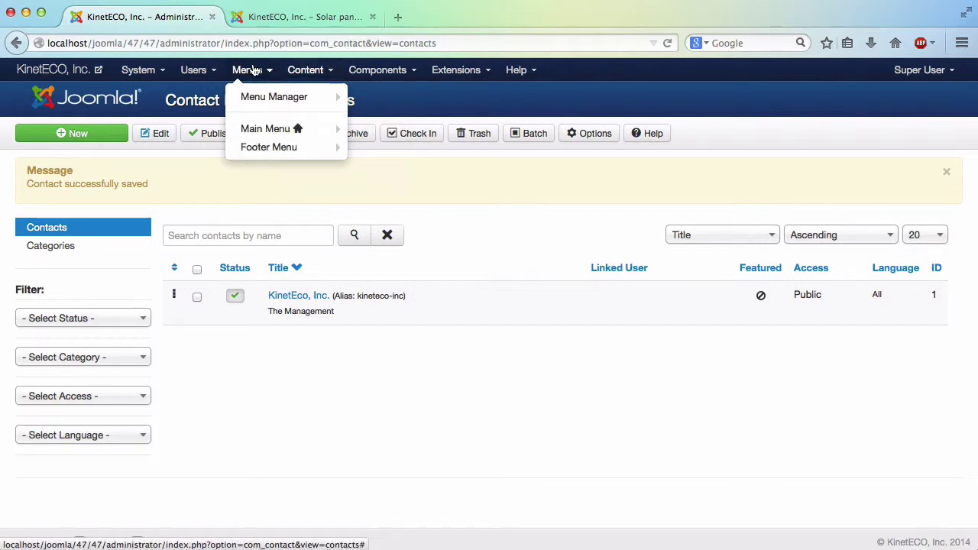
{"action": "mouse_move", "coordinate": [263, 99]}
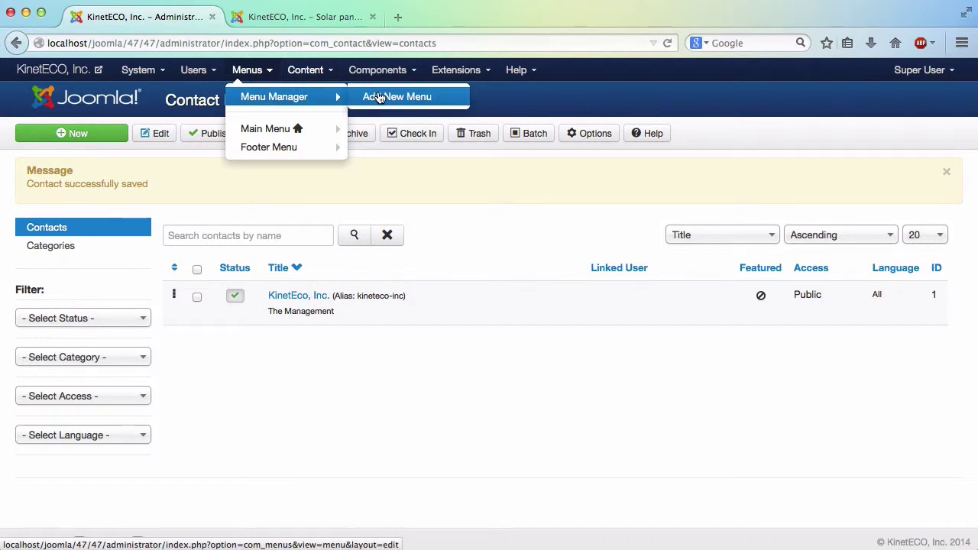
{"action": "left_click", "coordinate": [295, 131]}
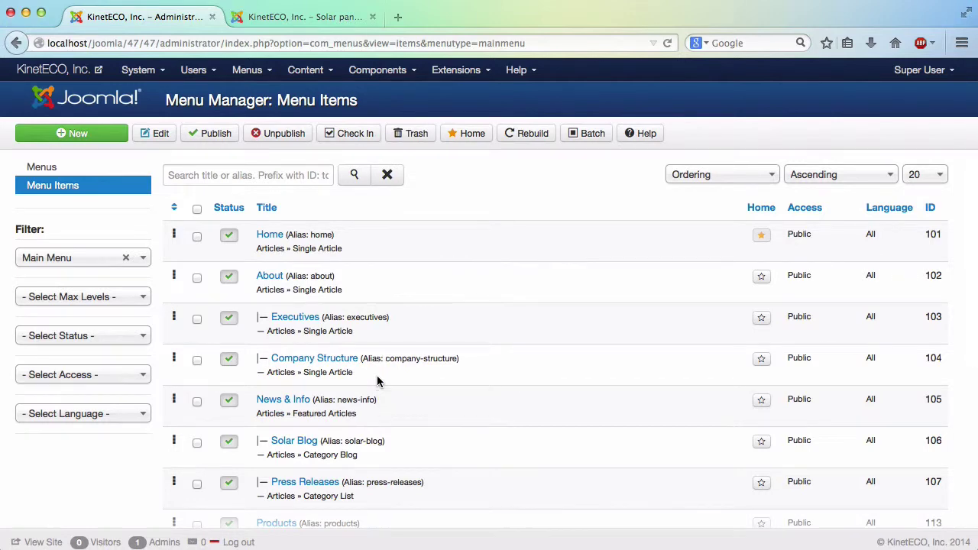
{"action": "scroll", "coordinate": [377, 382], "scroll_direction": "down", "scroll_amount": 3}
{"action": "scroll", "coordinate": [377, 382], "scroll_direction": "up", "scroll_amount": 3}
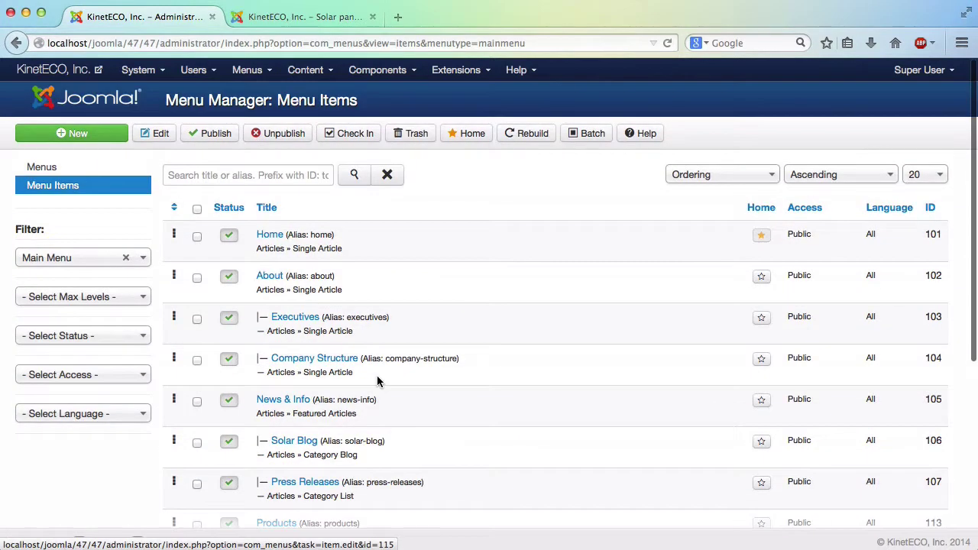
Check the list of all site menus, return to Main Menu items, and start a new item.
{"action": "left_click", "coordinate": [249, 69]}
{"action": "left_click", "coordinate": [269, 102]}
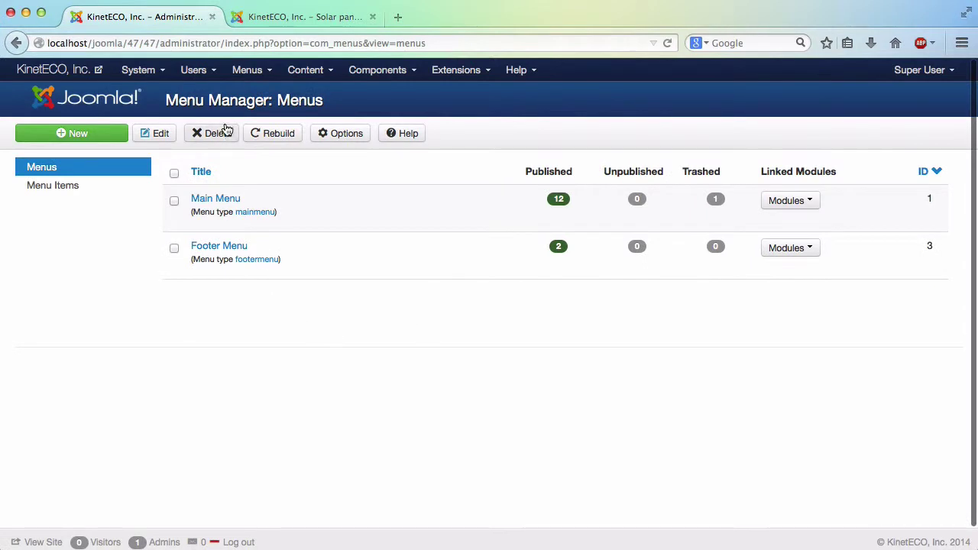
{"action": "left_click", "coordinate": [255, 70]}
{"action": "left_click", "coordinate": [268, 129]}
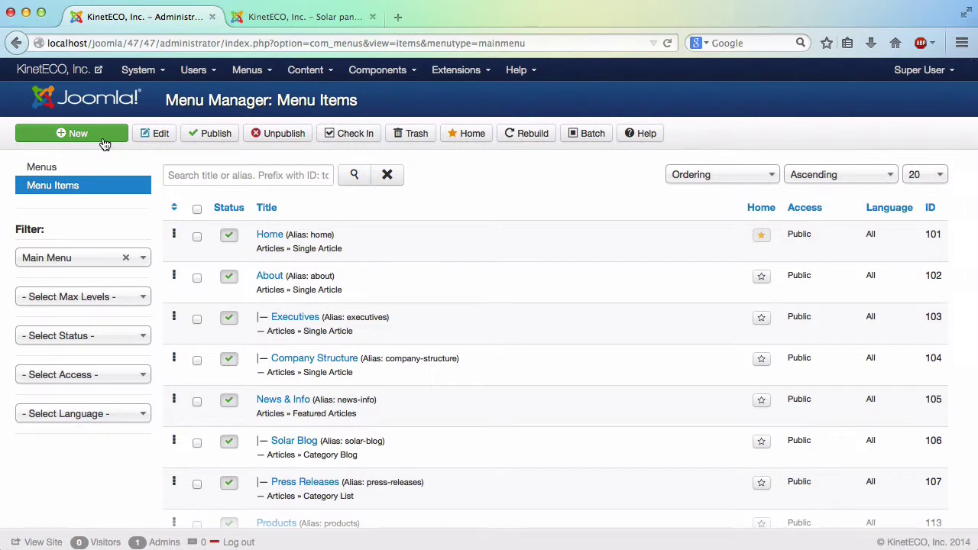
{"action": "left_click", "coordinate": [103, 139]}
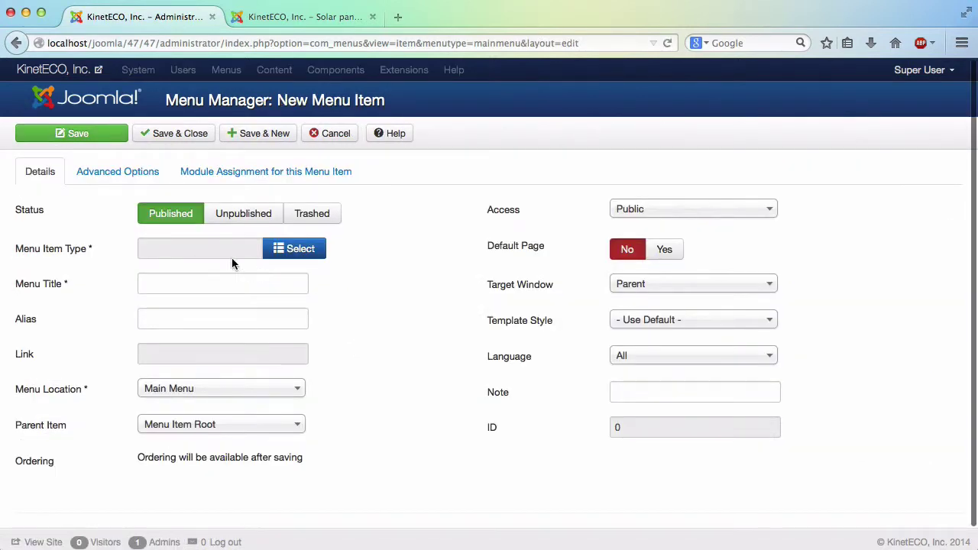
Make the new menu item a Single Contact linked to KinetEco, Inc.
{"action": "left_click", "coordinate": [290, 256]}
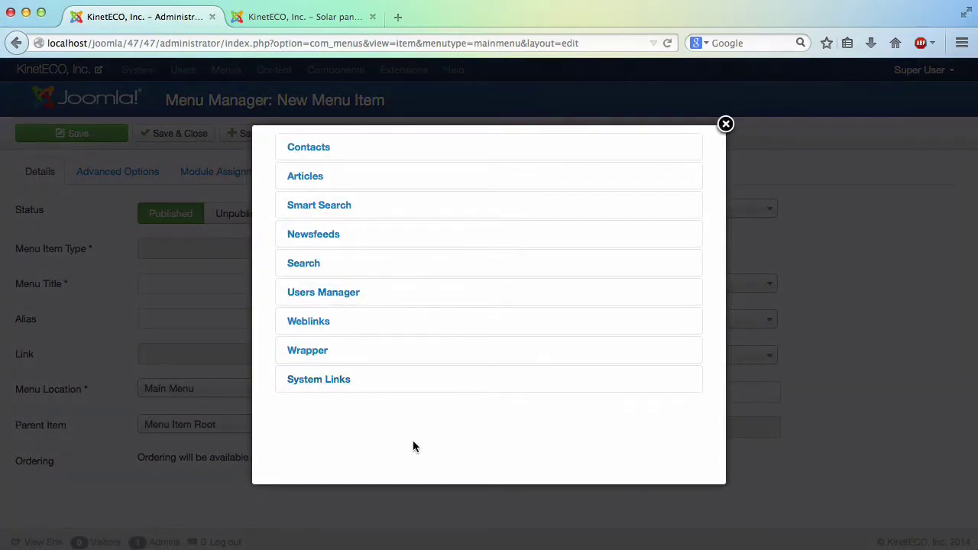
{"action": "left_click", "coordinate": [313, 149]}
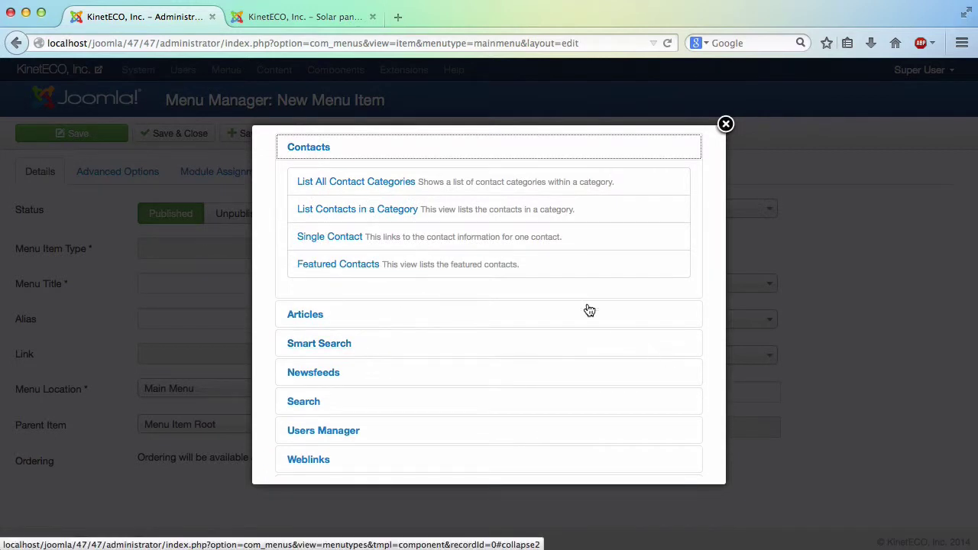
{"action": "left_click", "coordinate": [329, 238]}
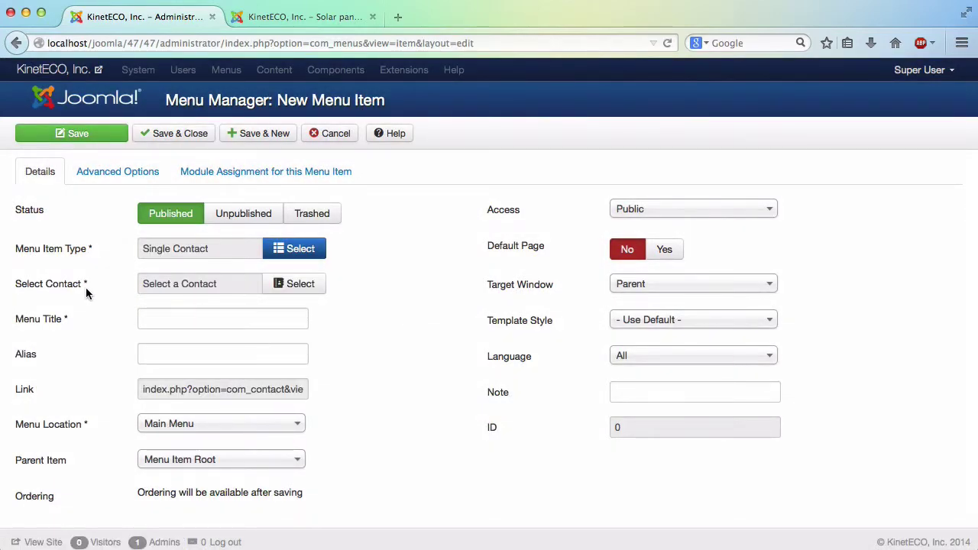
{"action": "left_click", "coordinate": [280, 284]}
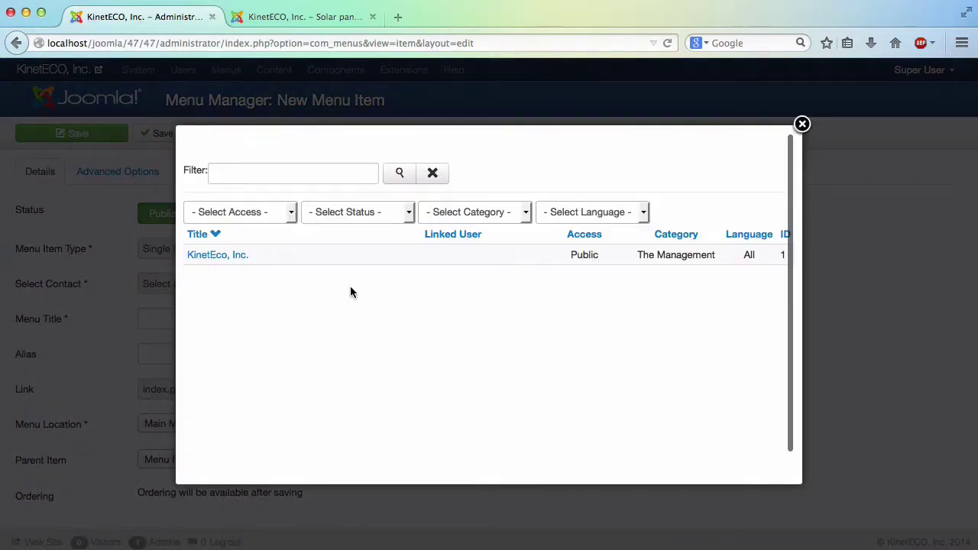
{"action": "left_click", "coordinate": [222, 255]}
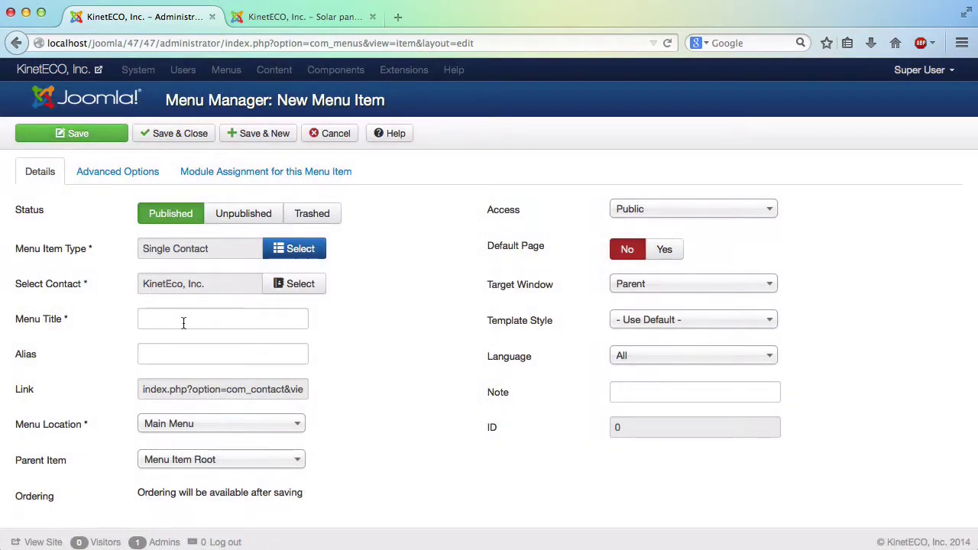
Title the menu item 'Contact' and save it.
{"action": "left_click", "coordinate": [183, 324]}
{"action": "type", "text": "C"}
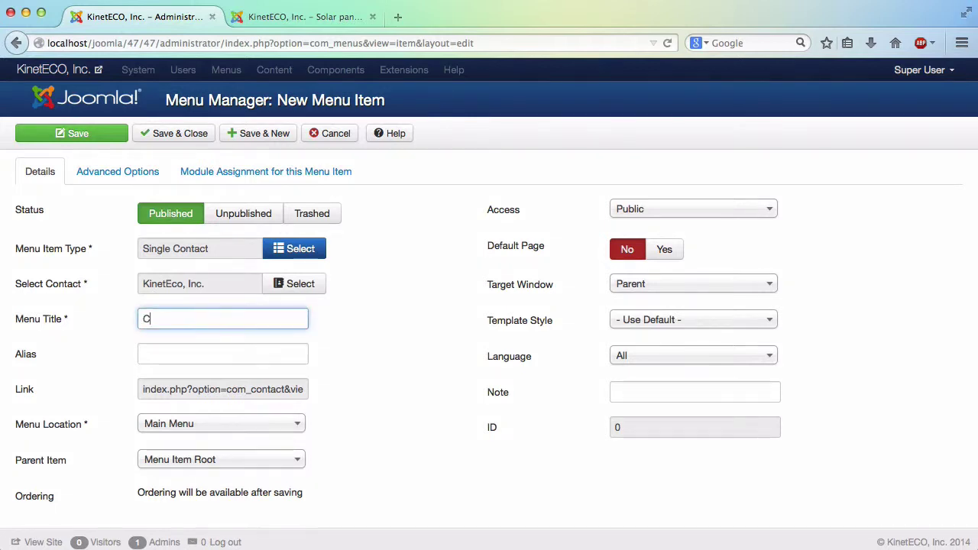
{"action": "type", "text": "ontact"}
{"action": "scroll", "coordinate": [350, 378], "scroll_direction": "down", "scroll_amount": 1}
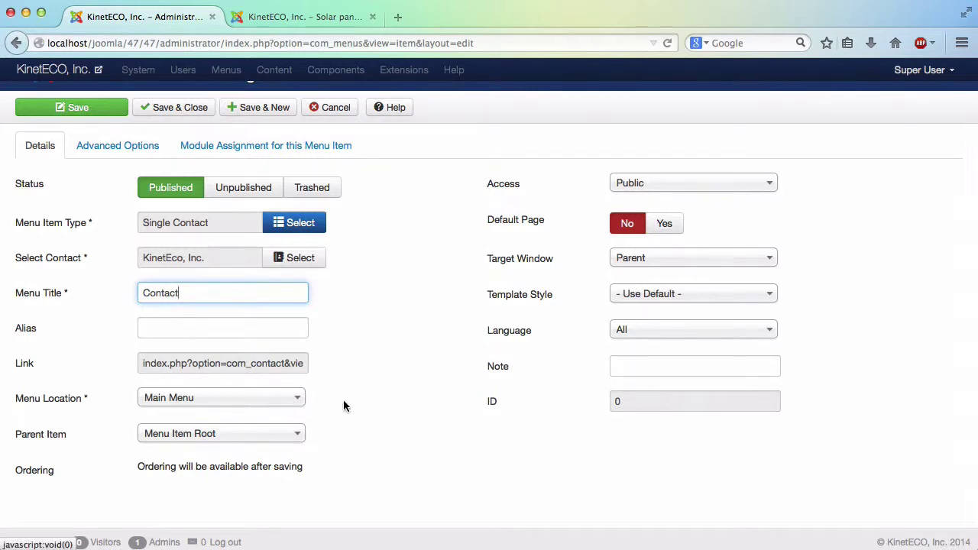
{"action": "scroll", "coordinate": [343, 403], "scroll_direction": "up", "scroll_amount": 1}
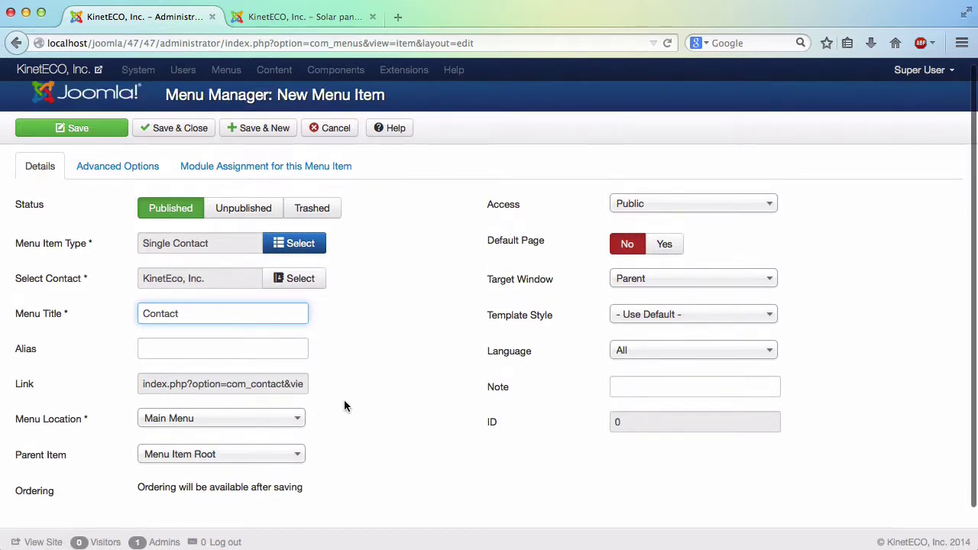
{"action": "left_click", "coordinate": [204, 135]}
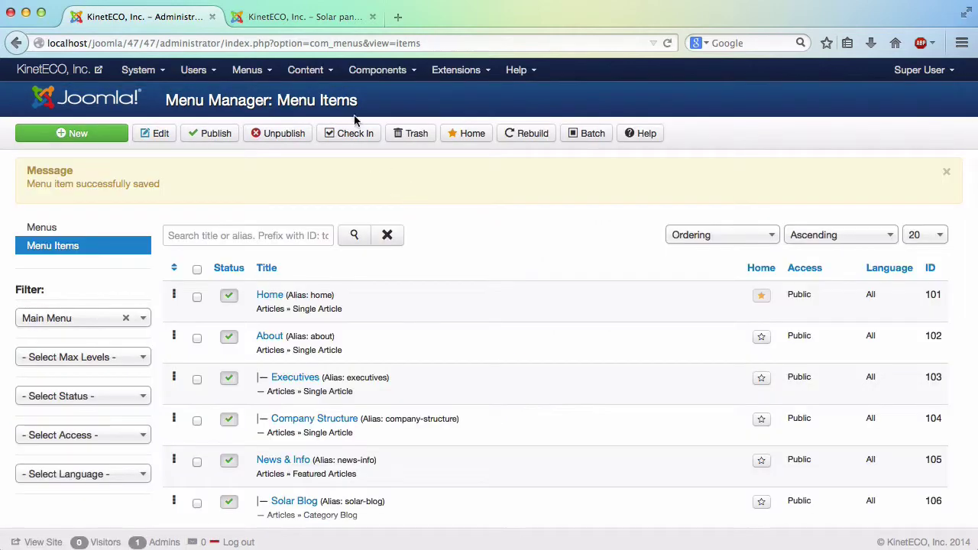
Reload the front-end site and open the new Contact page.
{"action": "left_click", "coordinate": [343, 27]}
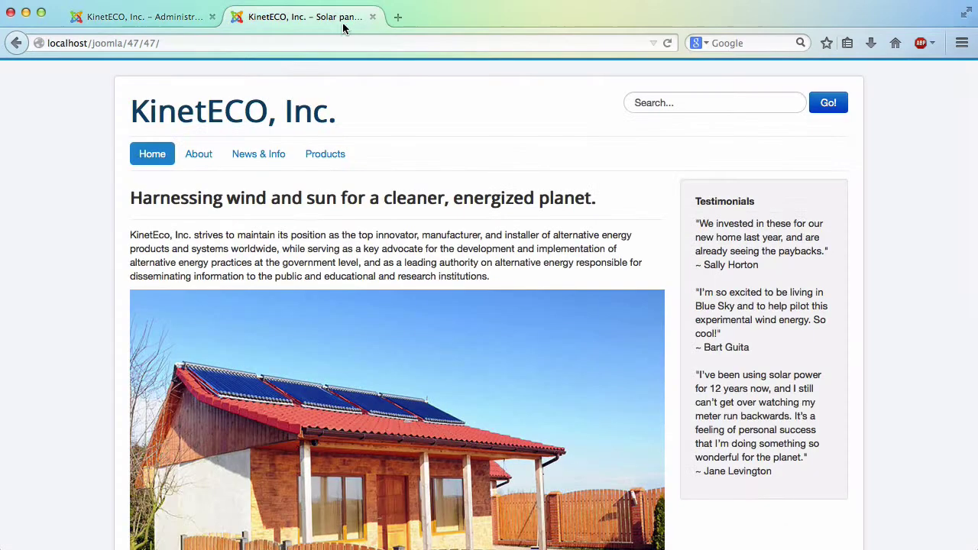
{"action": "left_click", "coordinate": [671, 44]}
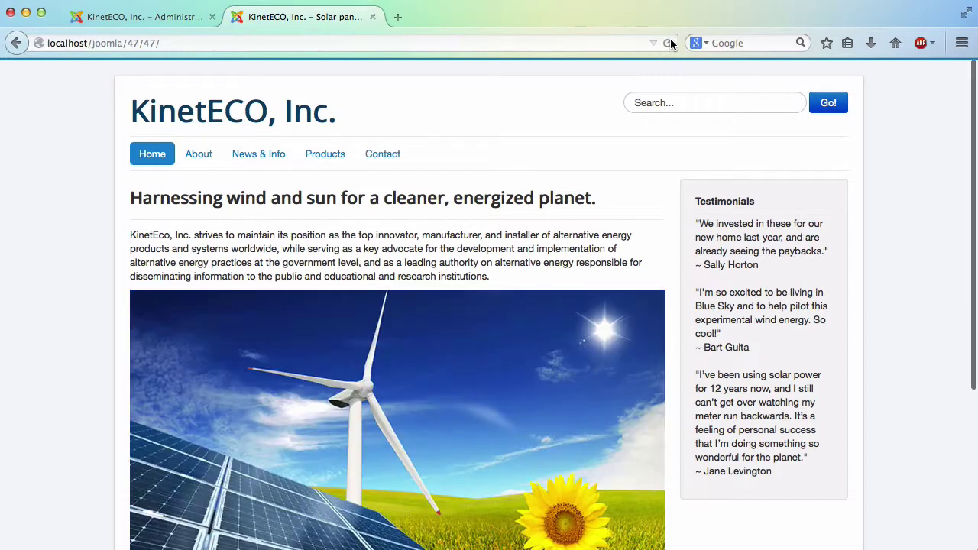
{"action": "left_click", "coordinate": [382, 154]}
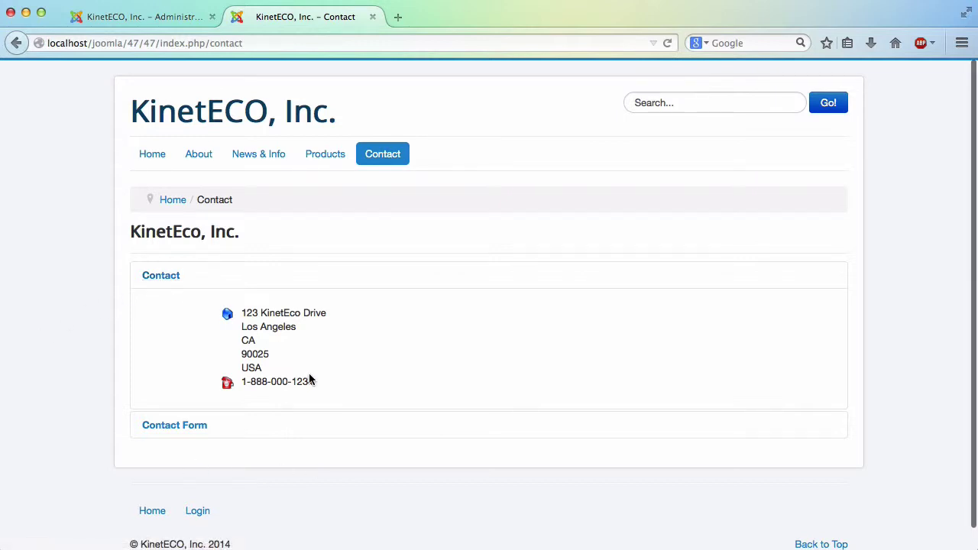
Expand the Contact Form and check its required fields and send-a-copy option.
{"action": "left_click", "coordinate": [189, 424]}
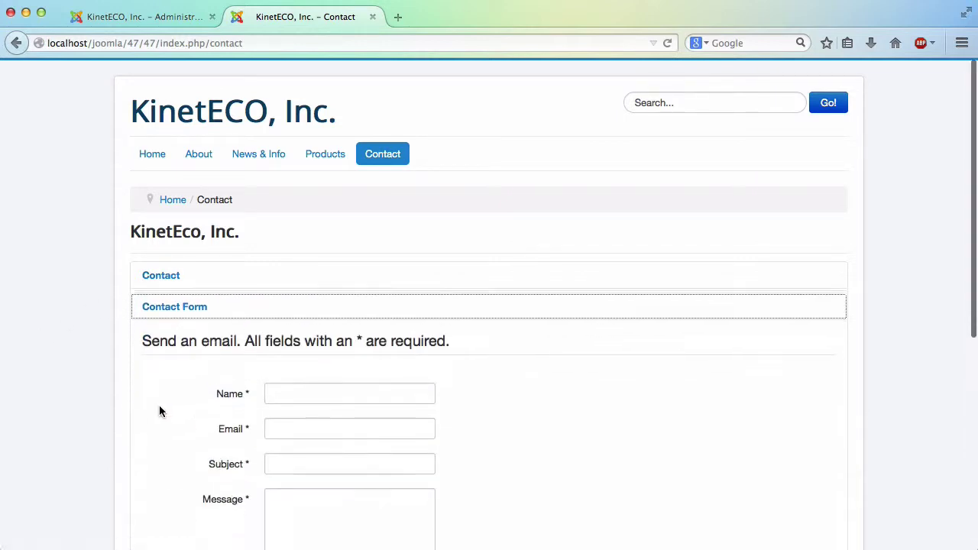
{"action": "scroll", "coordinate": [79, 352], "scroll_direction": "down", "scroll_amount": 4}
{"action": "left_click", "coordinate": [340, 405]}
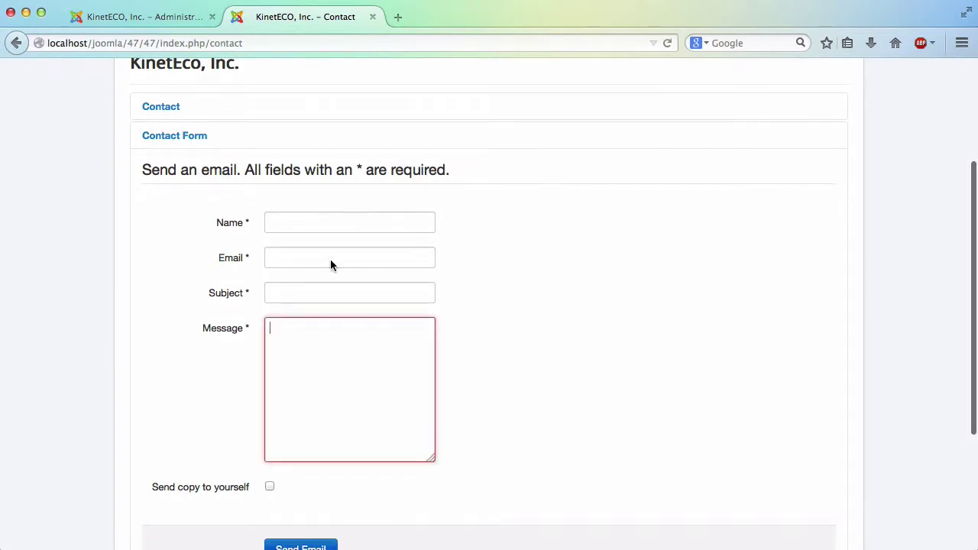
{"action": "left_click", "coordinate": [331, 226]}
{"action": "left_click", "coordinate": [327, 252]}
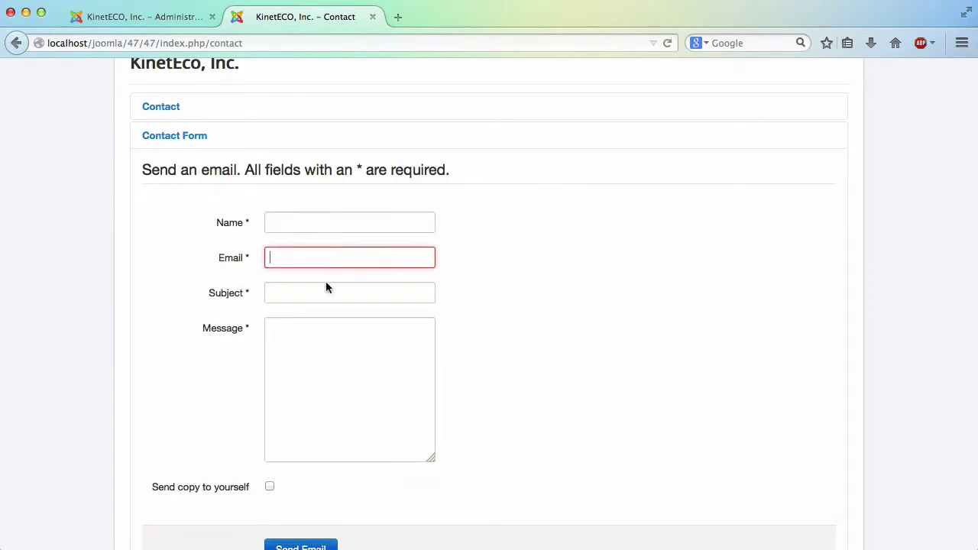
{"action": "left_click", "coordinate": [326, 283]}
{"action": "left_click", "coordinate": [338, 354]}
{"action": "scroll", "coordinate": [338, 460], "scroll_direction": "down", "scroll_amount": 1}
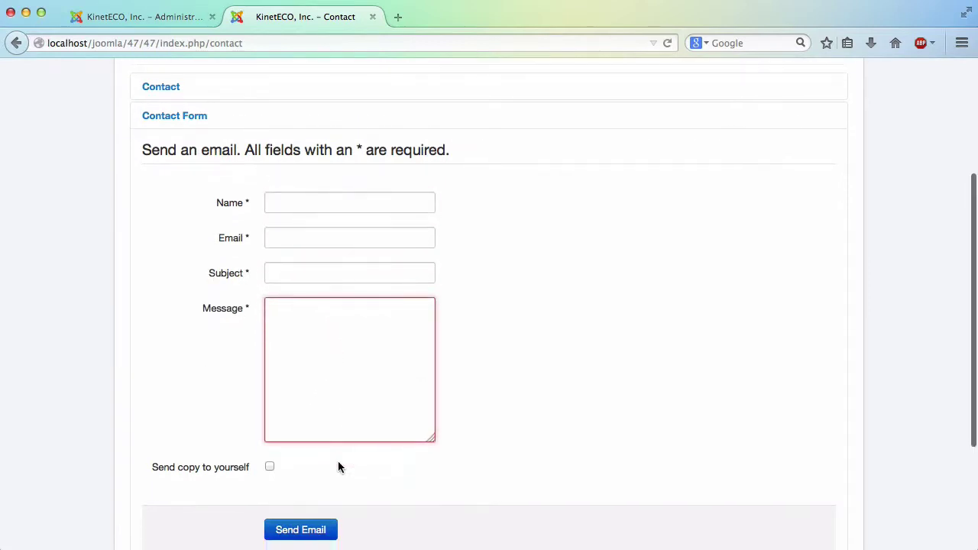
{"action": "left_click", "coordinate": [271, 468]}
{"action": "left_click", "coordinate": [270, 468]}
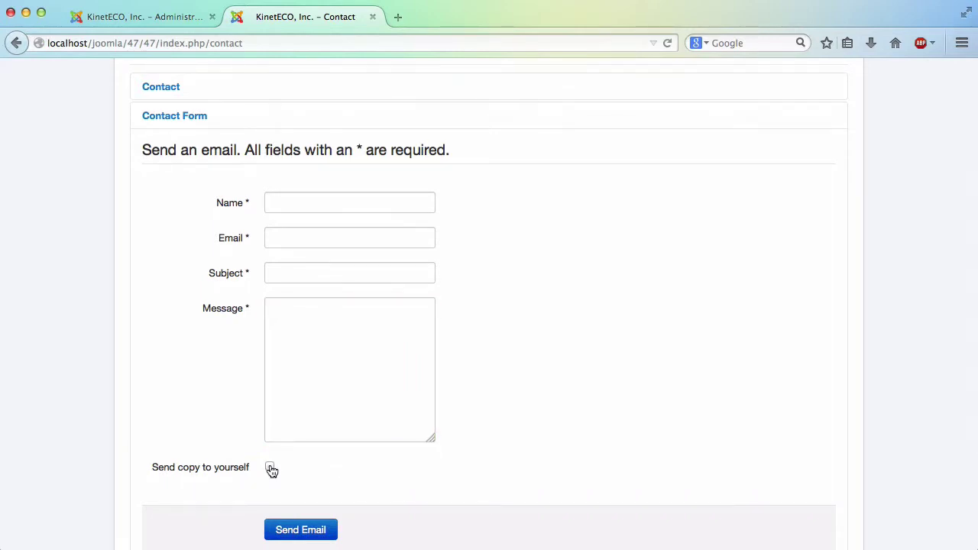
{"action": "scroll", "coordinate": [432, 443], "scroll_direction": "up", "scroll_amount": 2}
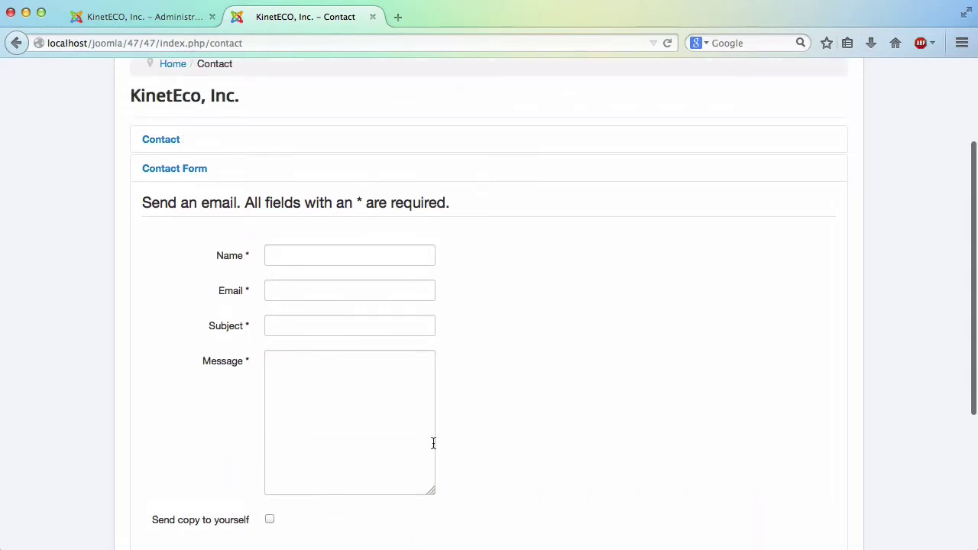
Toggle between the address and phone details and the contact form sections.
{"action": "left_click", "coordinate": [198, 168]}
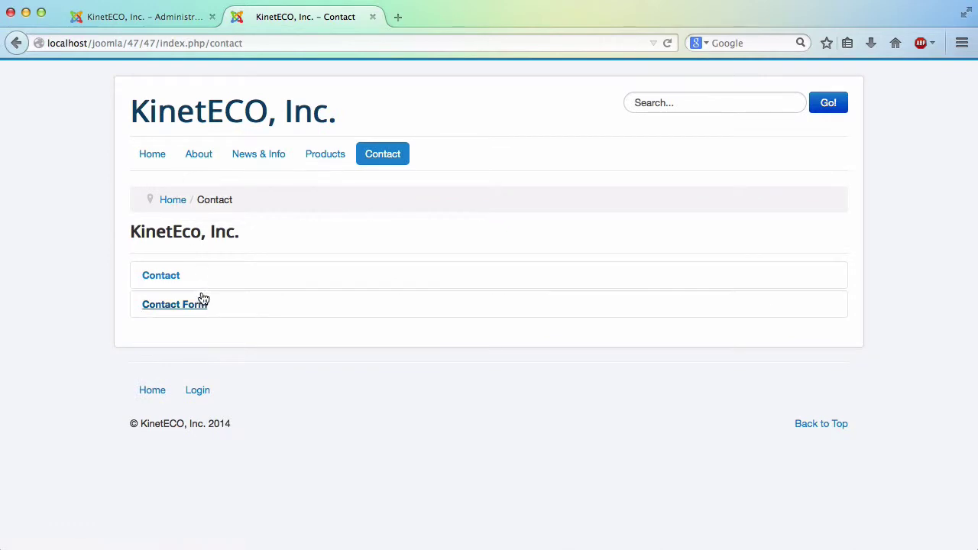
{"action": "left_click", "coordinate": [163, 275]}
{"action": "left_click", "coordinate": [210, 426]}
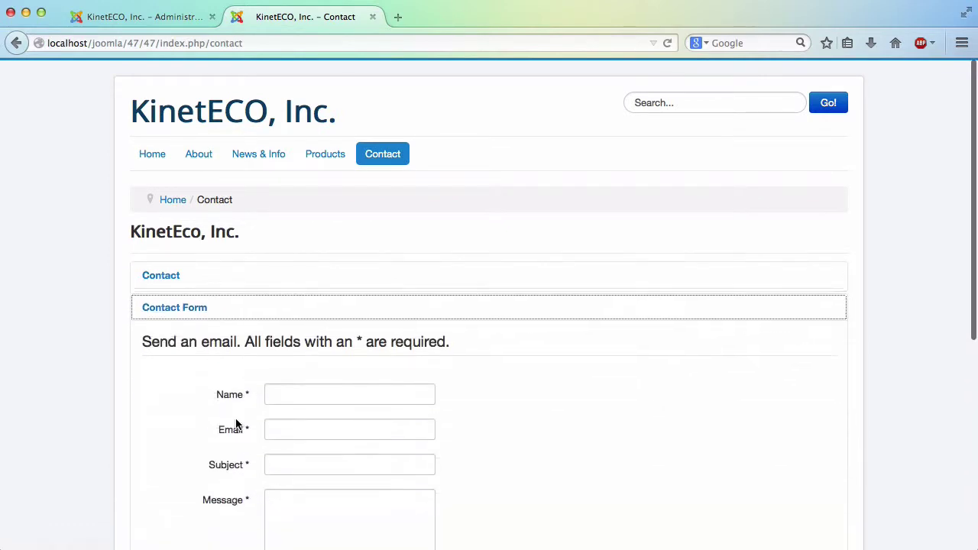
{"action": "left_click", "coordinate": [193, 276]}
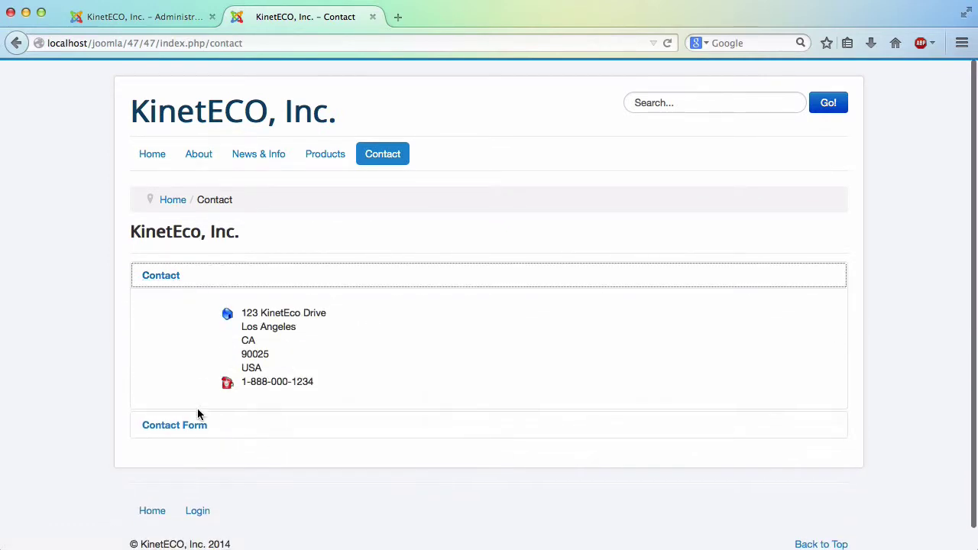
{"action": "left_click", "coordinate": [173, 404]}
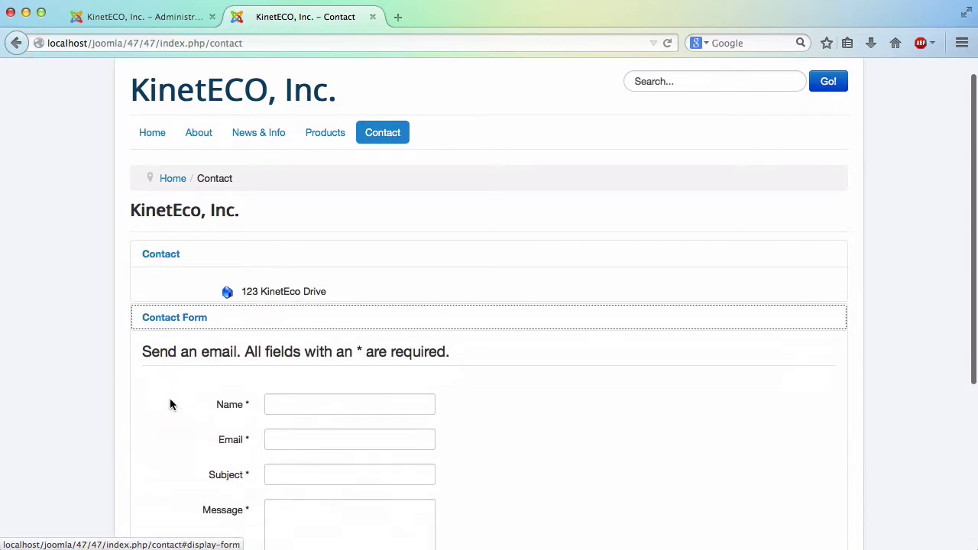
{"action": "left_click", "coordinate": [166, 256]}
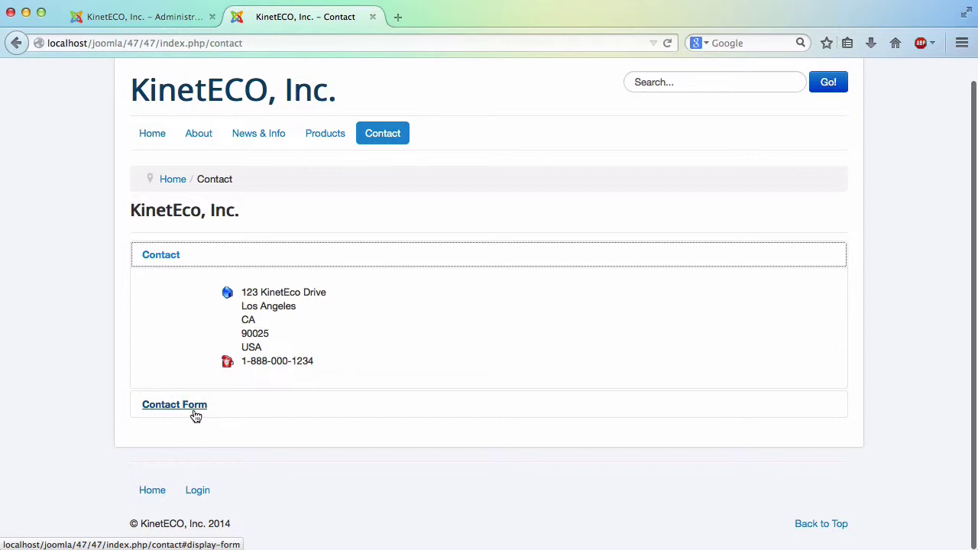
{"action": "left_click", "coordinate": [194, 408]}
{"action": "scroll", "coordinate": [213, 397], "scroll_direction": "down", "scroll_amount": 3}
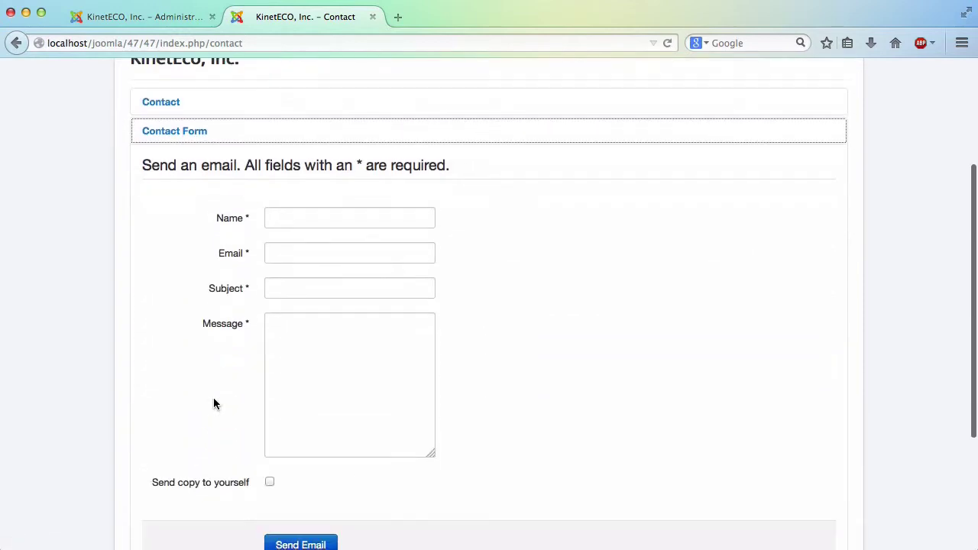
{"action": "scroll", "coordinate": [214, 397], "scroll_direction": "up", "scroll_amount": 3}
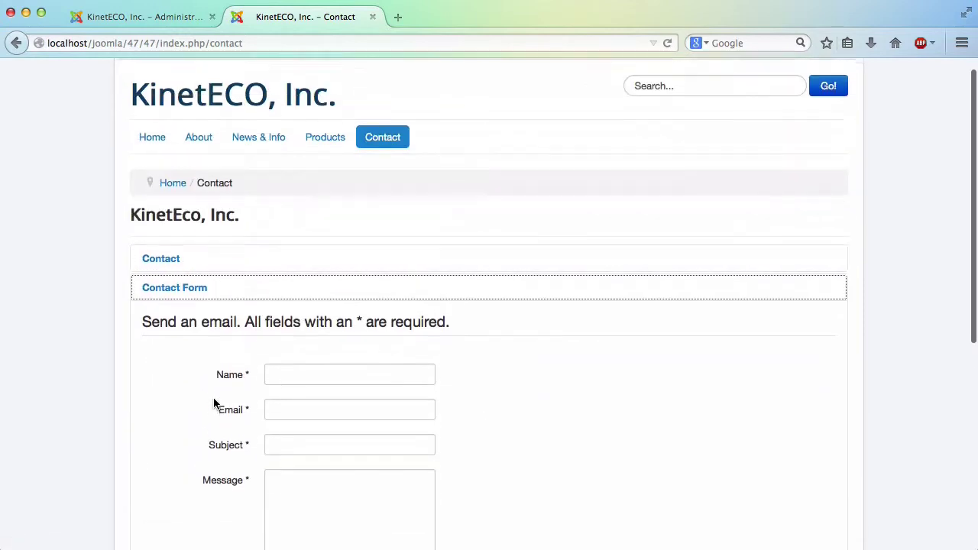
{"action": "left_click", "coordinate": [176, 272]}
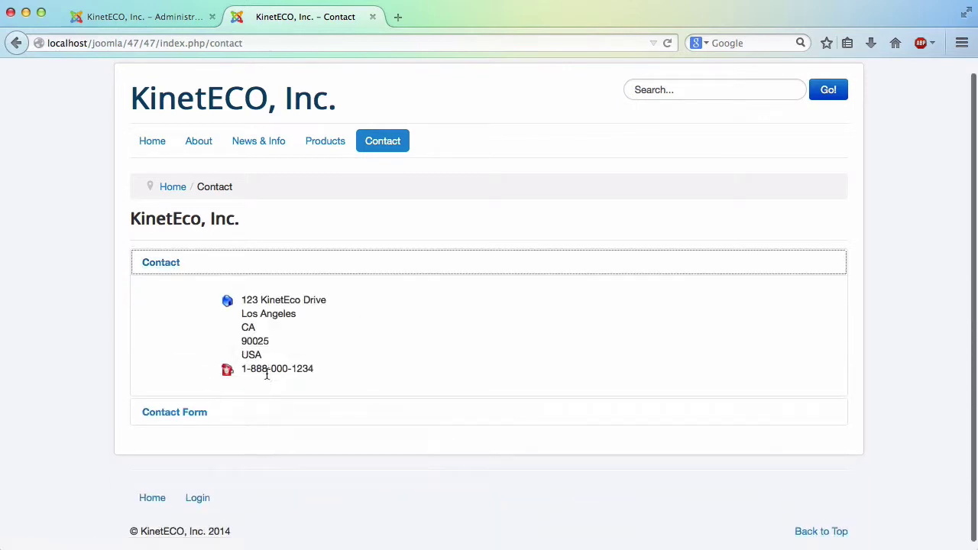
{"action": "left_click", "coordinate": [232, 371]}
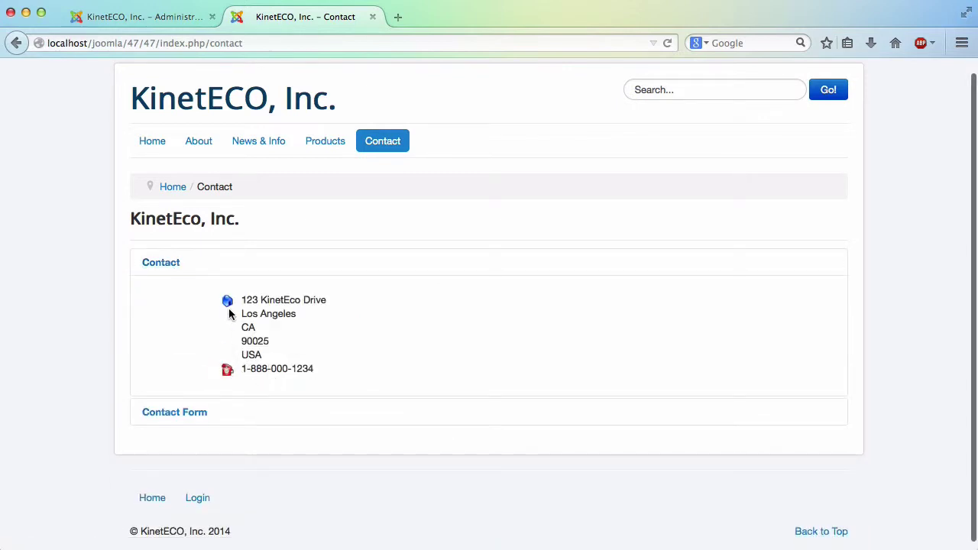